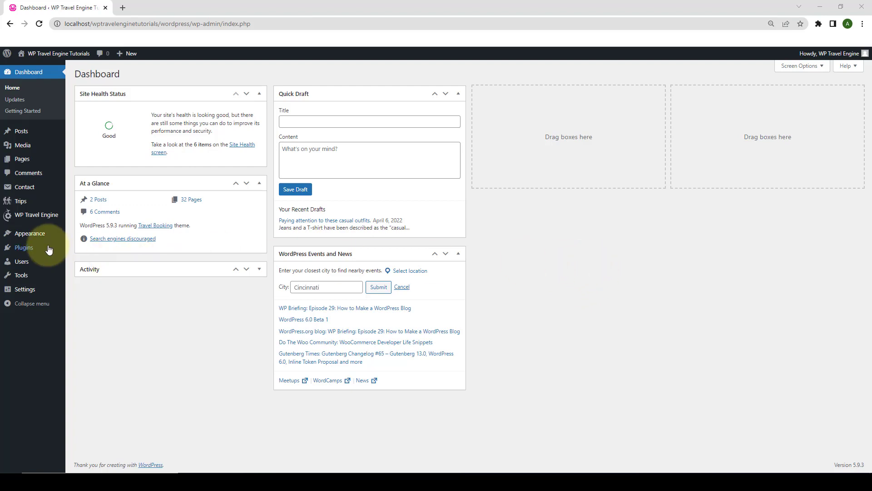
# Upload the form-editor zip, then install and activate WP Travel Engine Form Editor 2.1.1.
pyautogui.moveTo(37, 246)
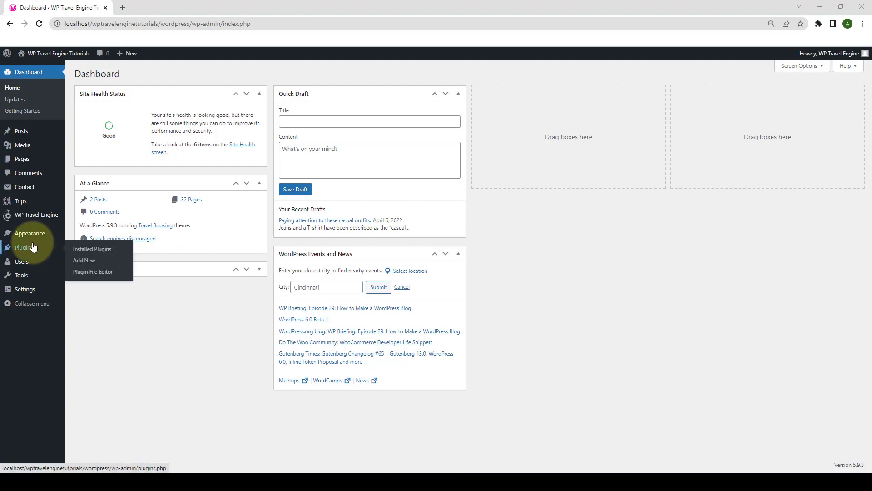
pyautogui.click(93, 264)
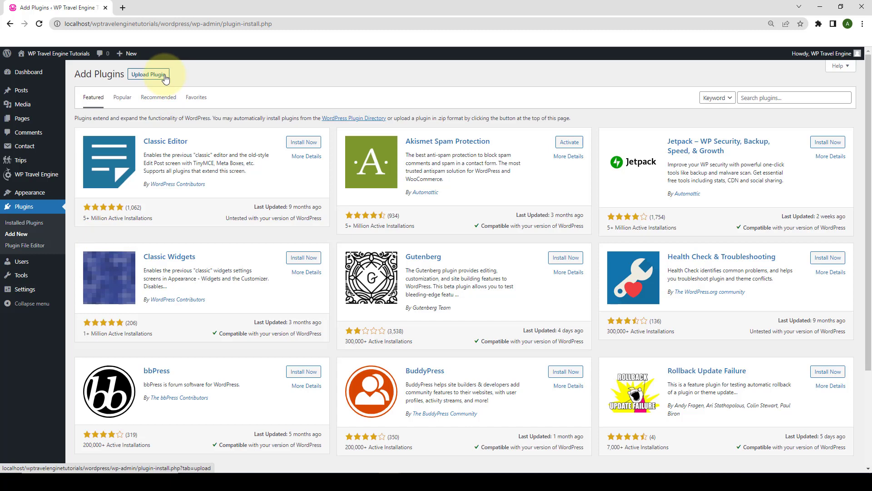
pyautogui.click(165, 77)
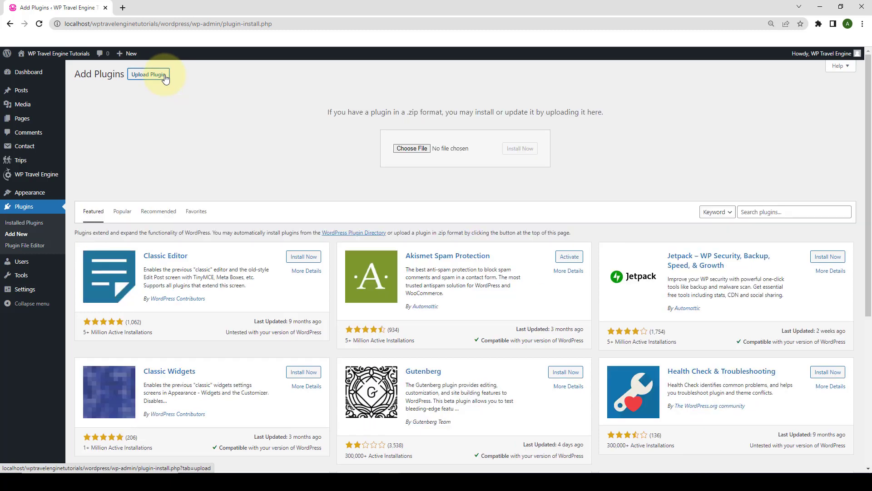
pyautogui.click(418, 148)
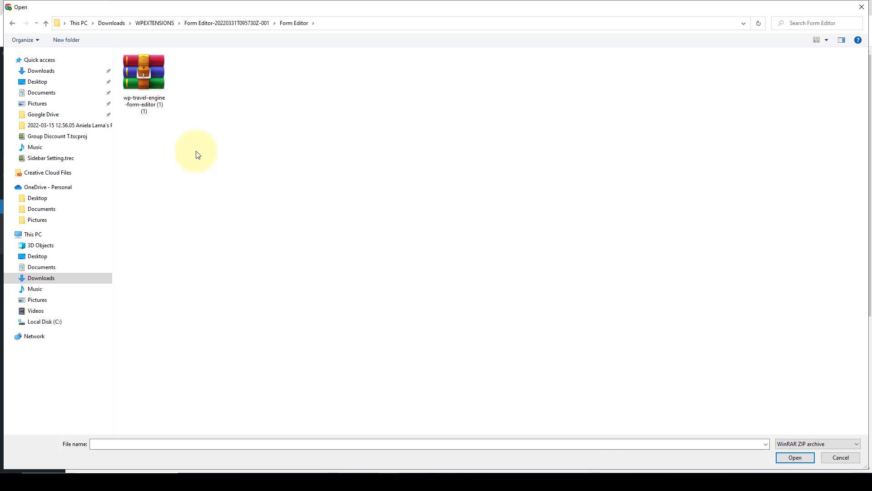
pyautogui.click(157, 100)
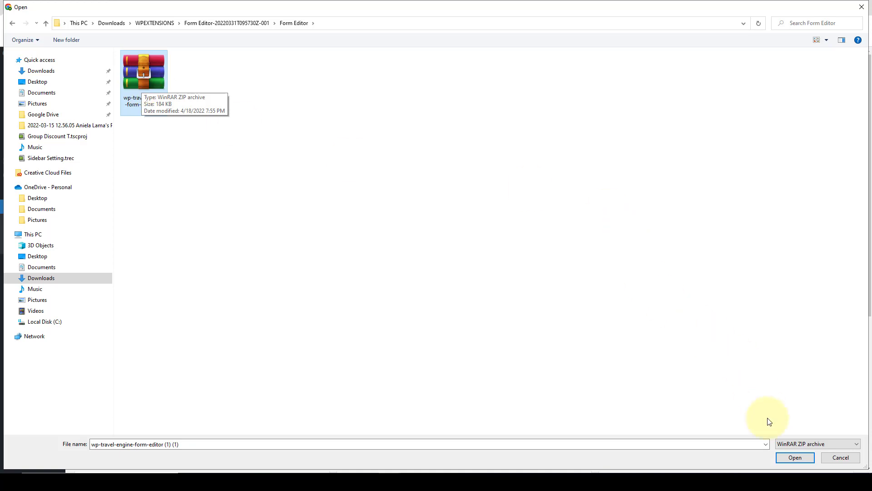
pyautogui.click(799, 458)
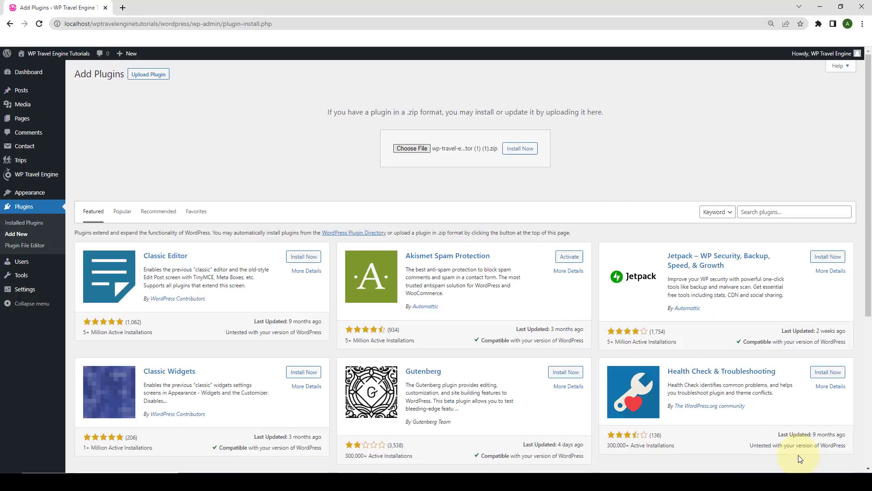
pyautogui.click(517, 157)
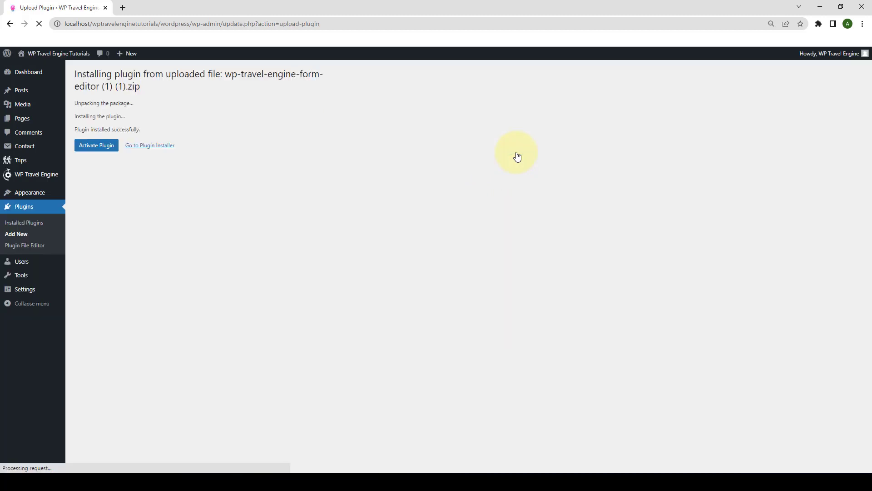
pyautogui.click(101, 149)
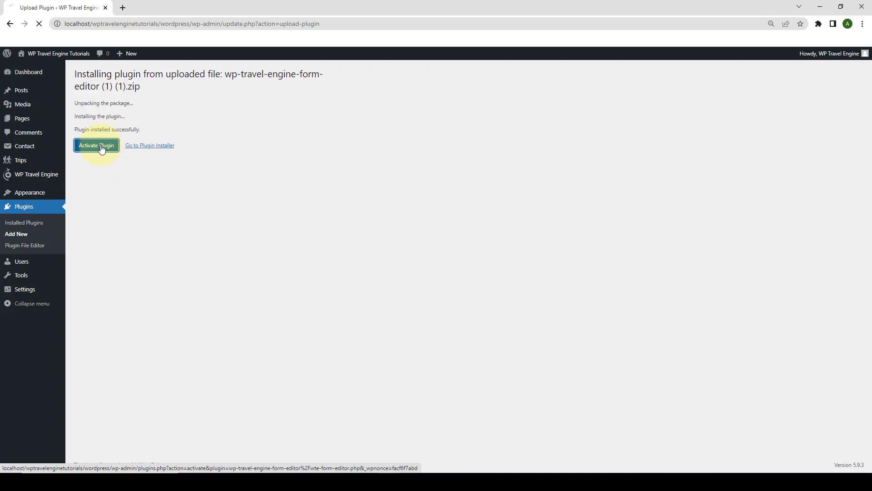
pyautogui.scroll(-4, 146, 288)
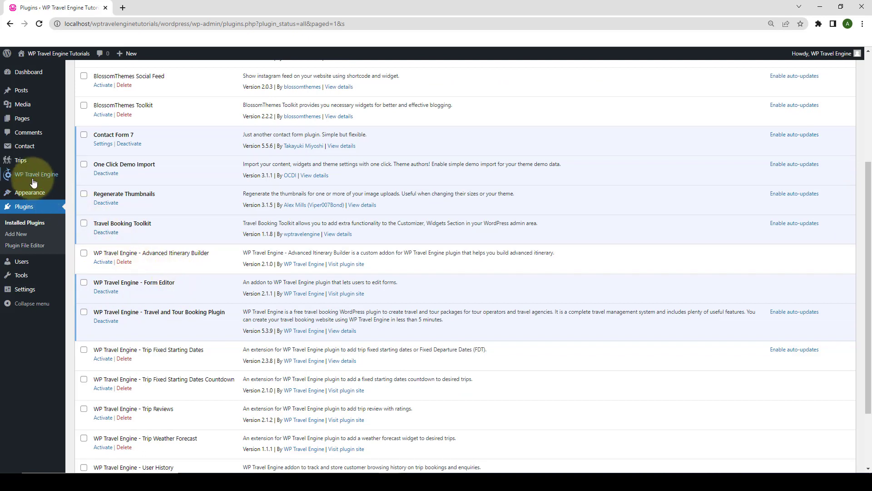
# Paste the Form Editor license key on the Plugin License page, save it and activate the license.
pyautogui.moveTo(31, 180)
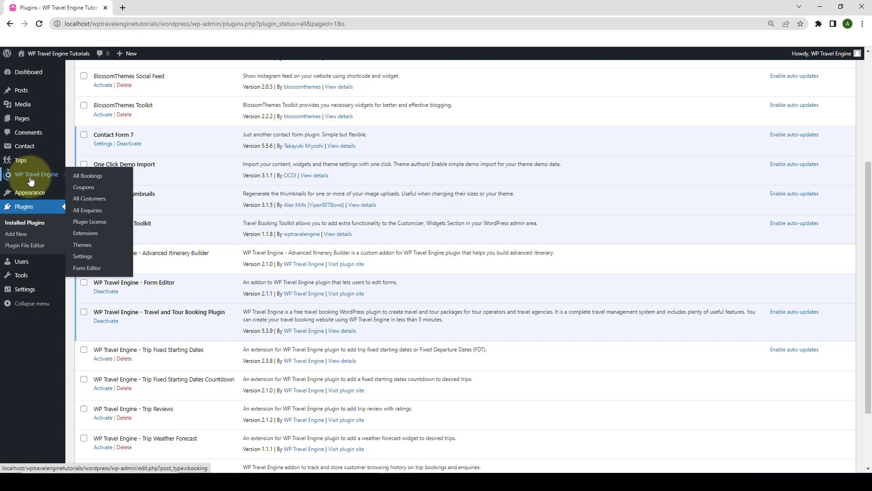
pyautogui.click(97, 224)
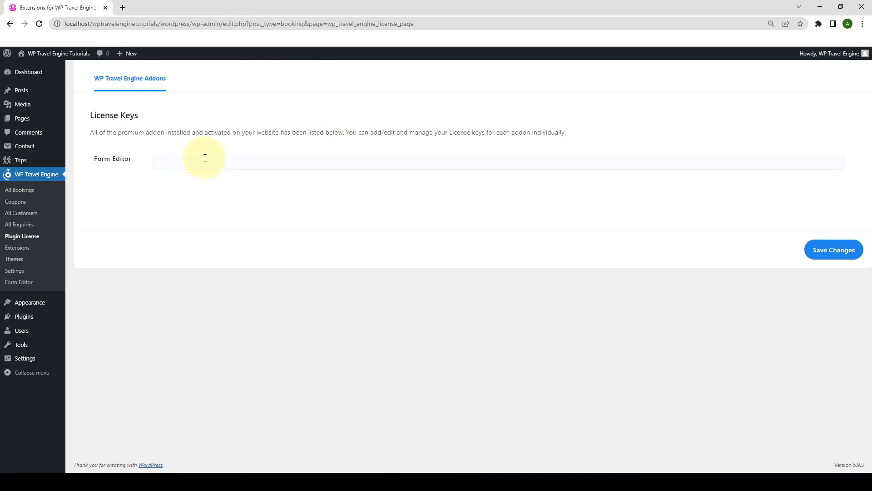
pyautogui.click(199, 159)
pyautogui.hotkey('ctrl', 'v')
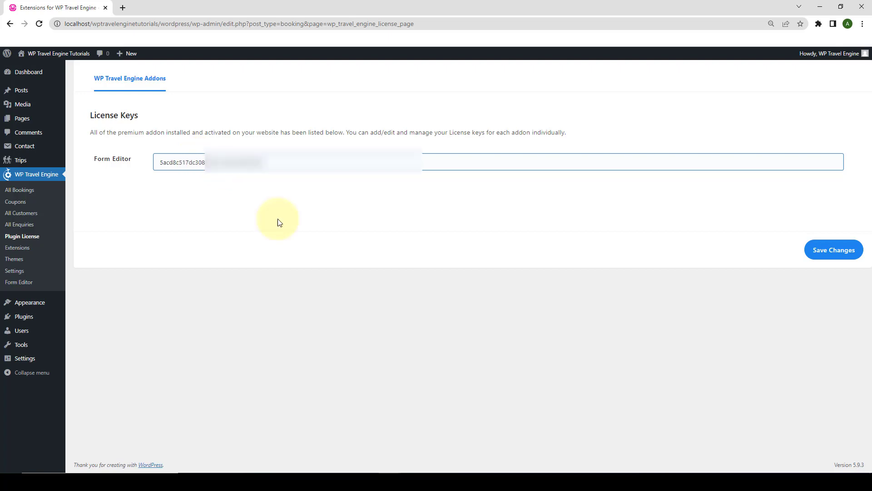
pyautogui.click(835, 254)
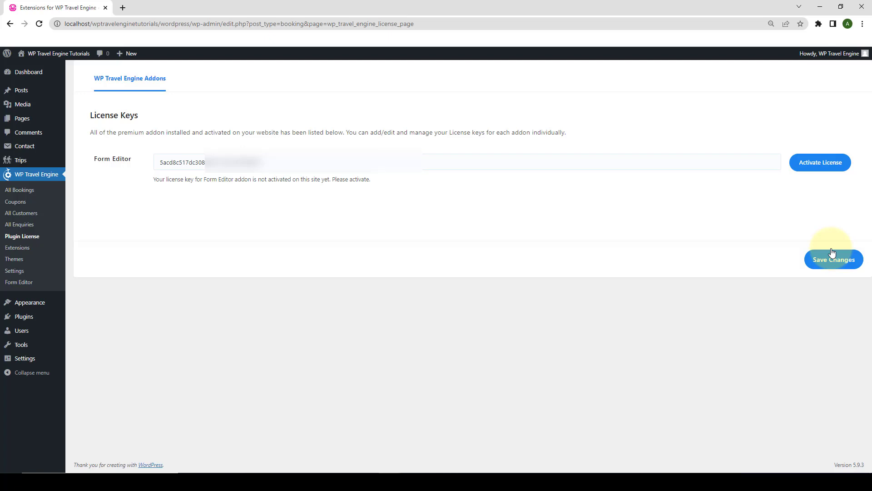
pyautogui.click(818, 171)
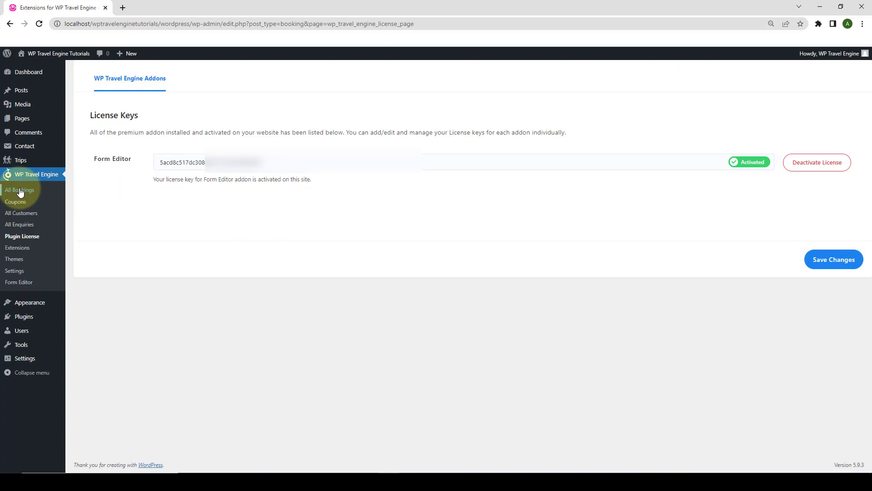
# Go to Settings > Extensions > Form Editor to reach the Google reCaptcha key fields.
pyautogui.click(30, 275)
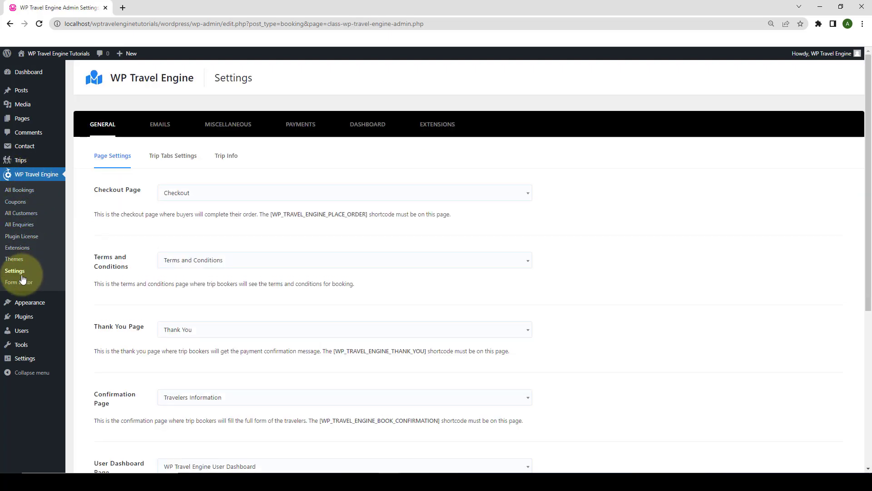
pyautogui.click(444, 126)
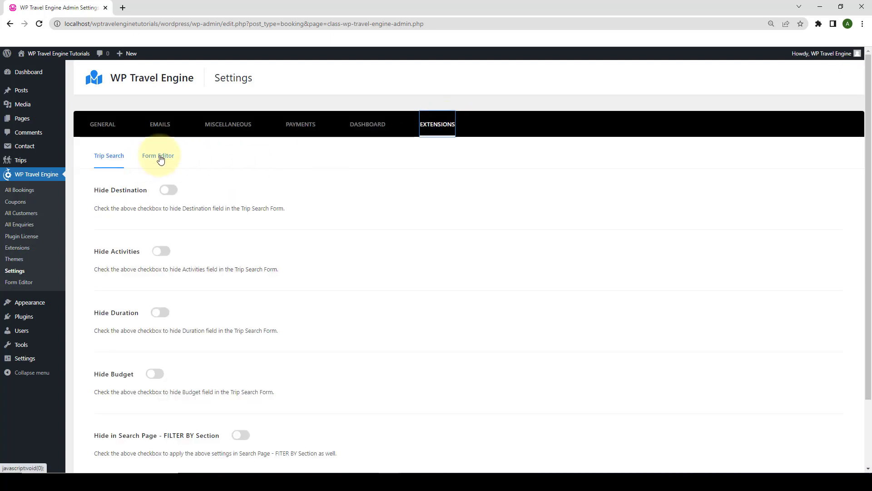
pyautogui.click(160, 157)
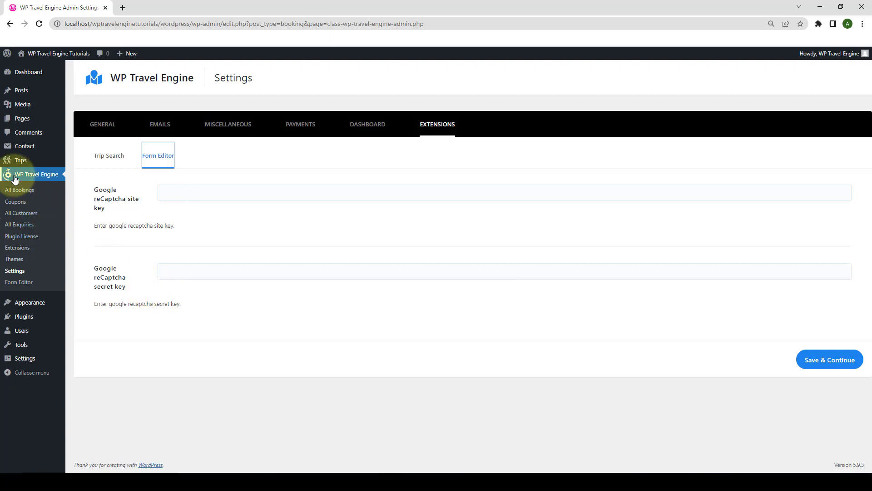
# Look through the Checkout Form, Traveller Information and Emergency Contact field lists, ending on Enquiry Form.
pyautogui.click(24, 286)
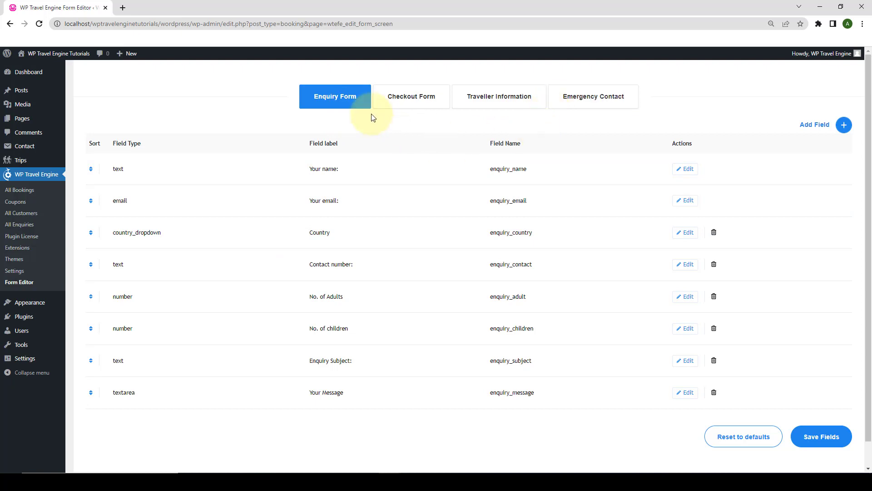
pyautogui.click(400, 111)
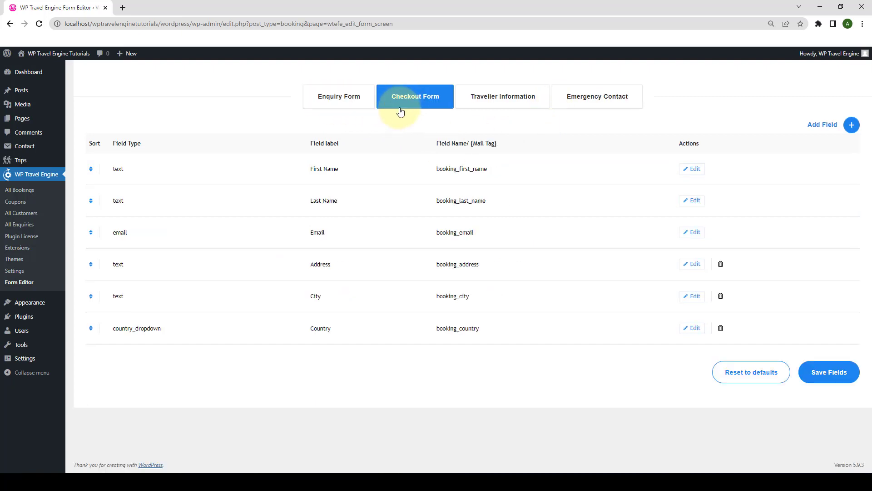
pyautogui.click(494, 108)
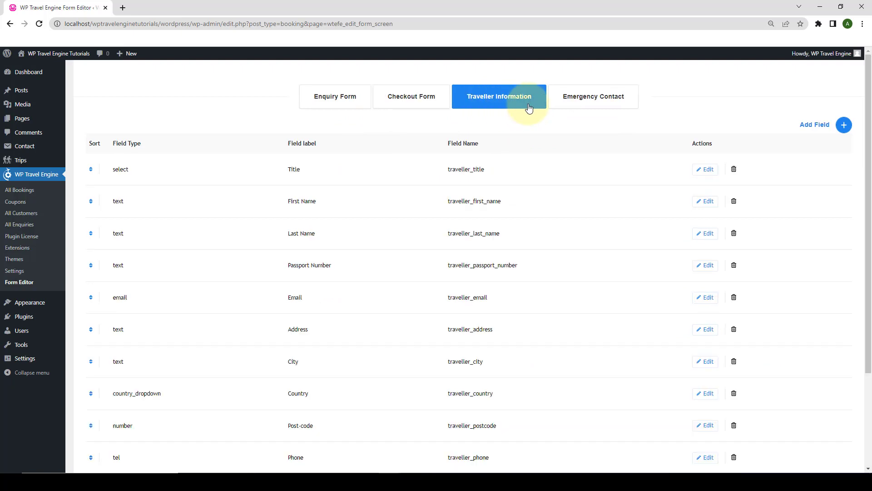
pyautogui.click(580, 94)
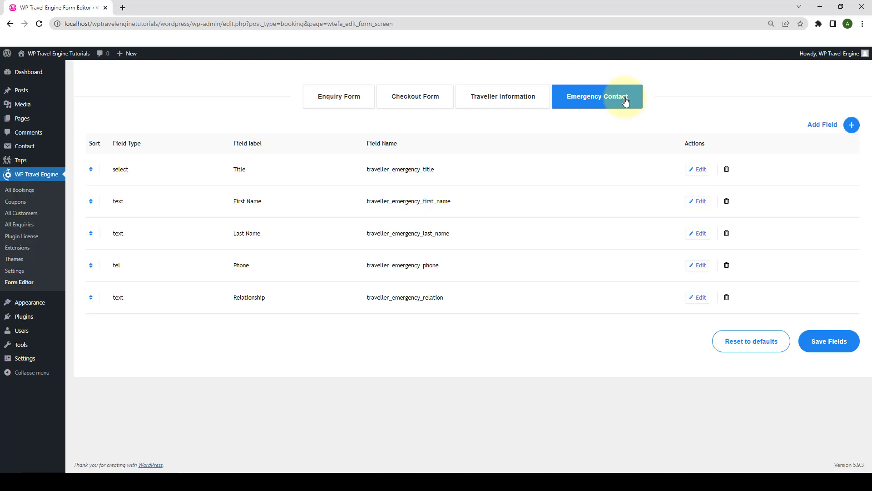
pyautogui.click(356, 98)
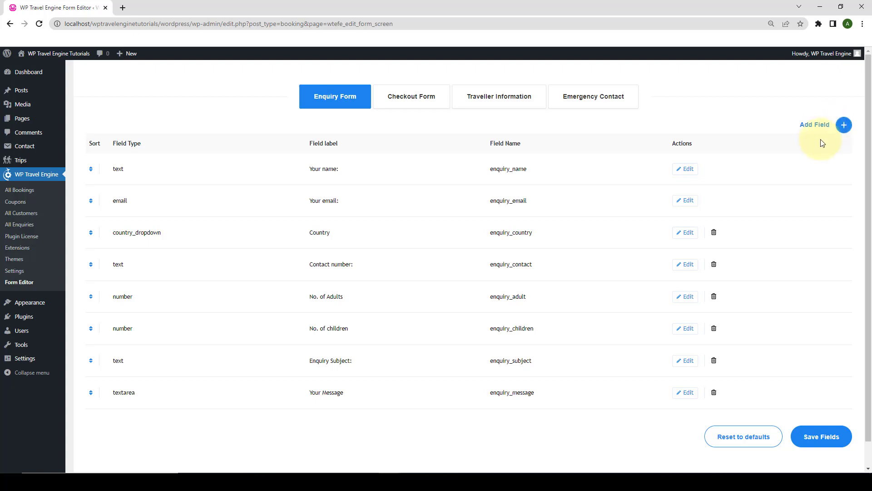
pyautogui.click(844, 126)
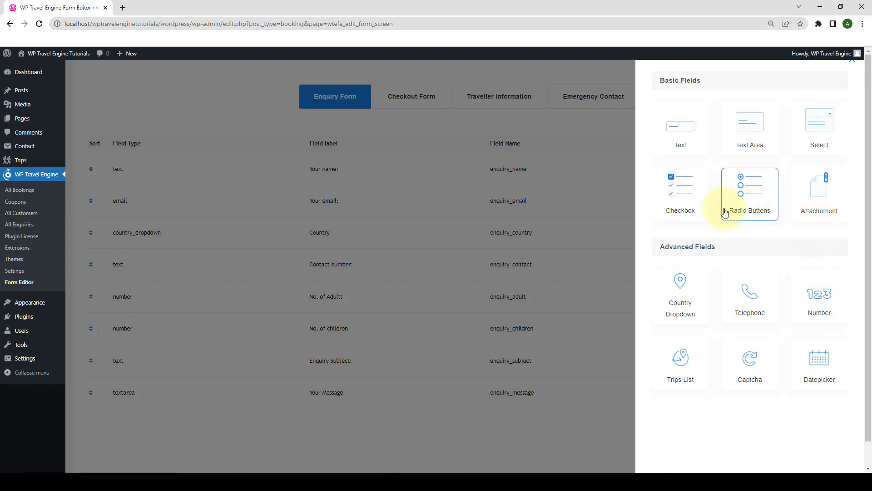
pyautogui.click(818, 144)
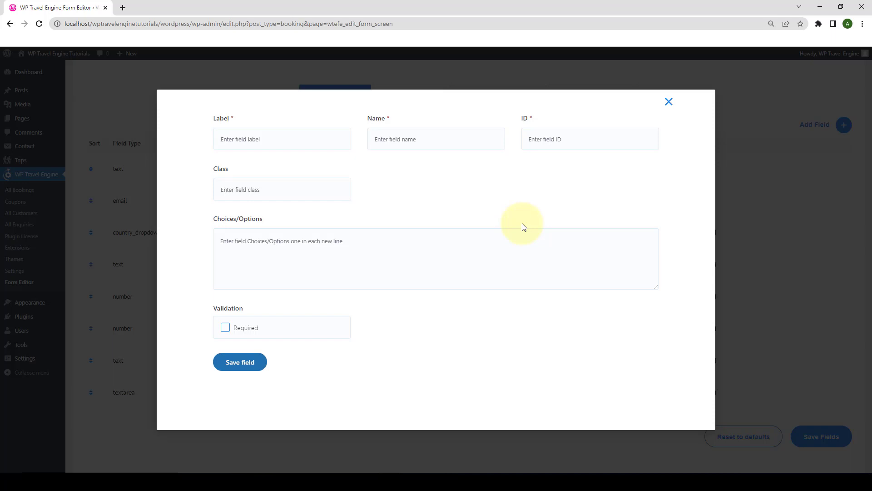
pyautogui.click(669, 104)
pyautogui.click(843, 126)
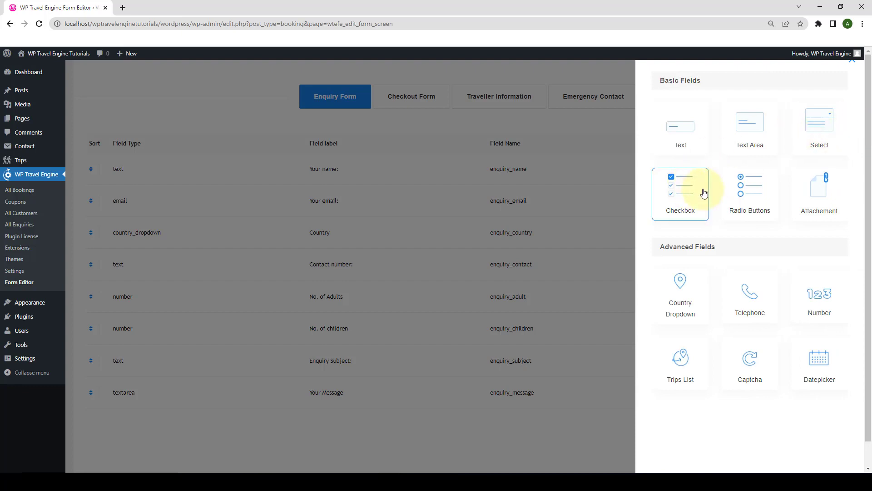
pyautogui.click(704, 193)
pyautogui.click(668, 102)
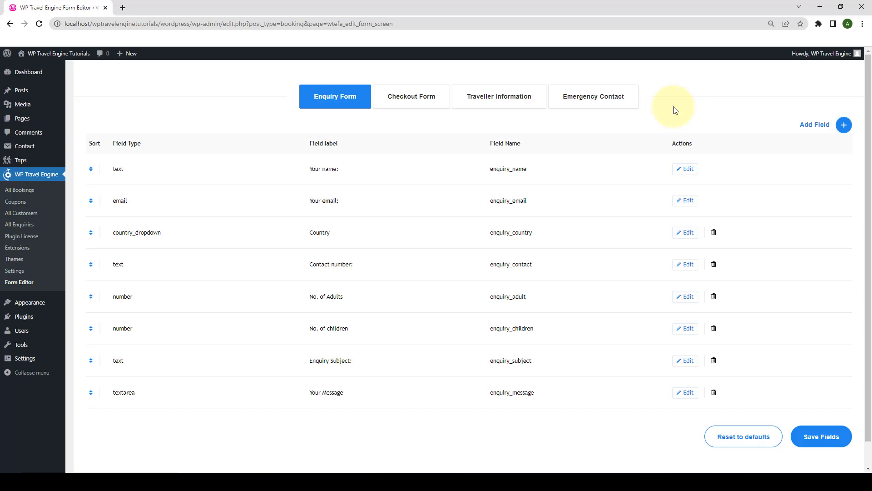
pyautogui.click(843, 128)
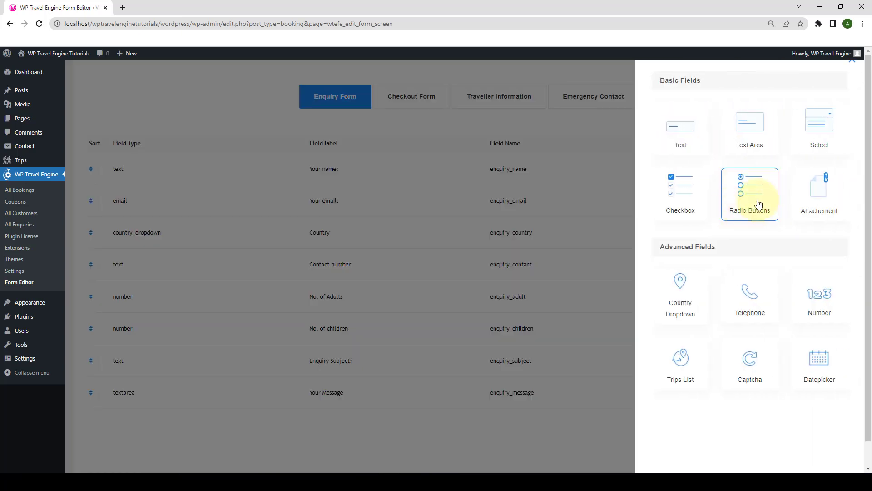
pyautogui.click(758, 204)
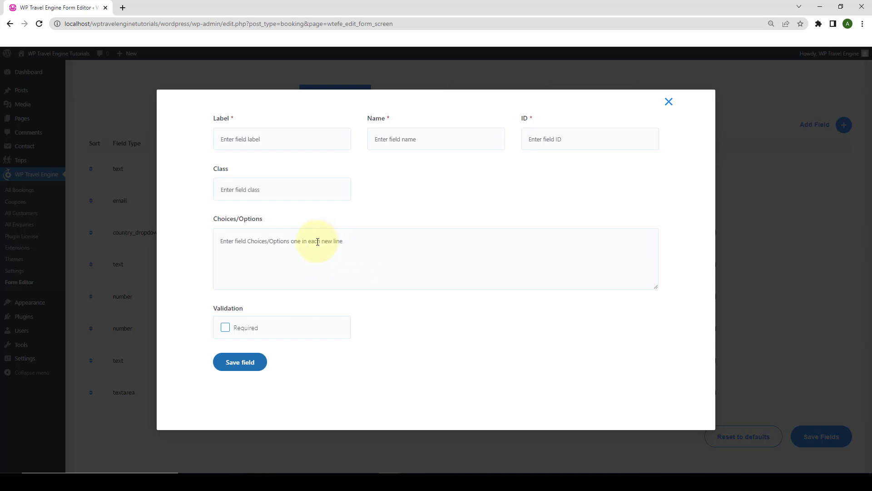
pyautogui.click(668, 102)
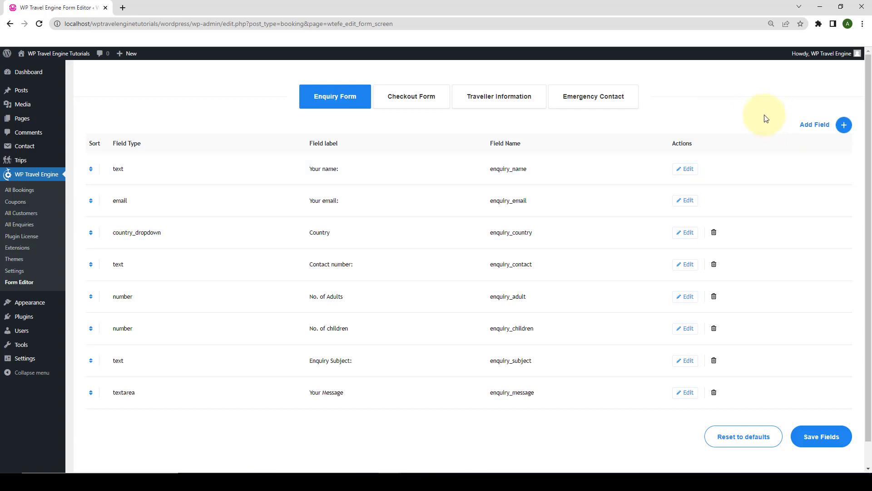
# Add a Trips List field labelled 'Trips List' to the Enquiry Form and mark it required.
pyautogui.click(844, 126)
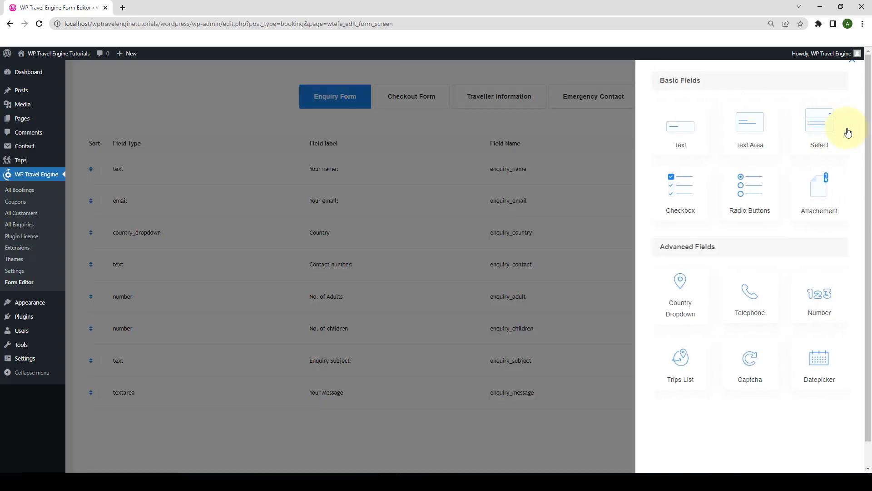
pyautogui.click(698, 358)
pyautogui.click(278, 139)
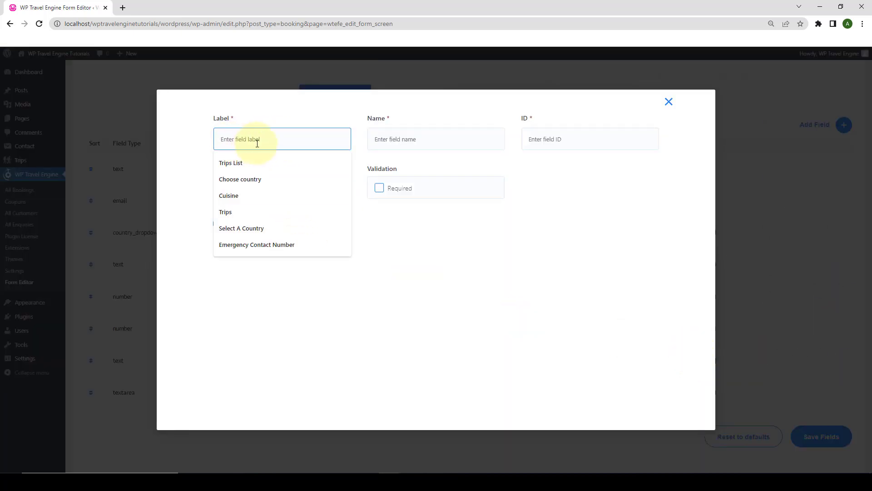
pyautogui.write('T')
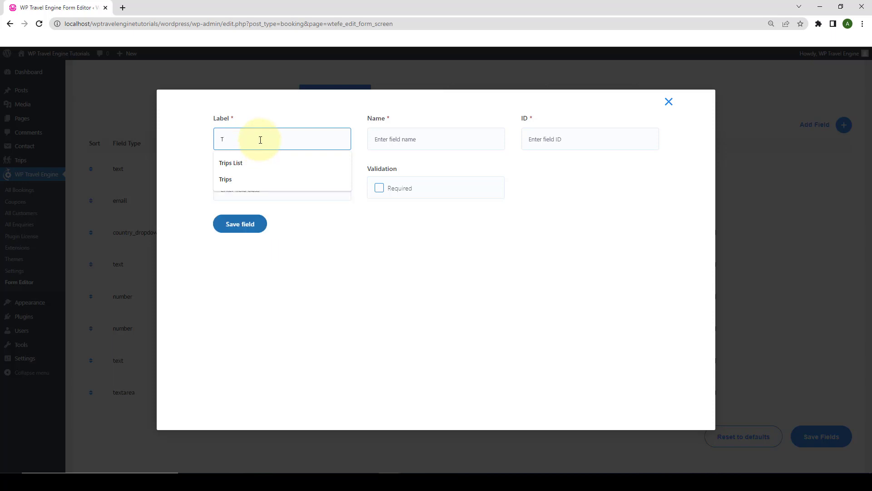
pyautogui.write('rips List')
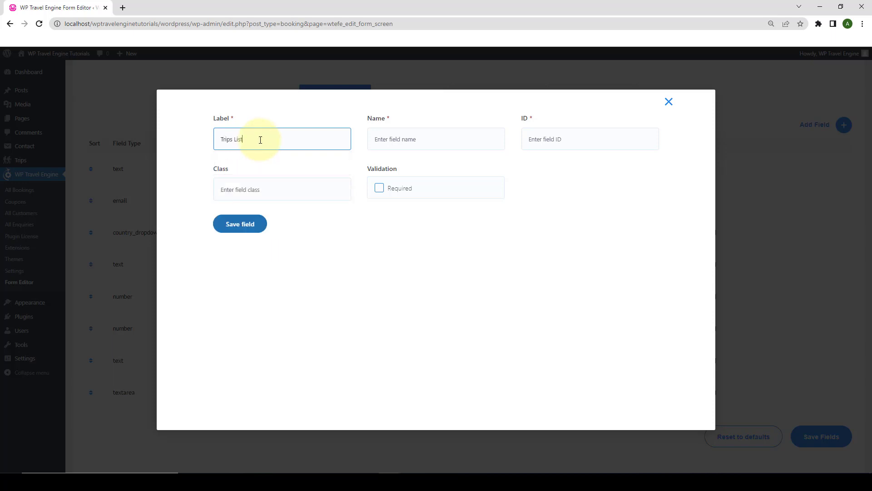
pyautogui.click(351, 157)
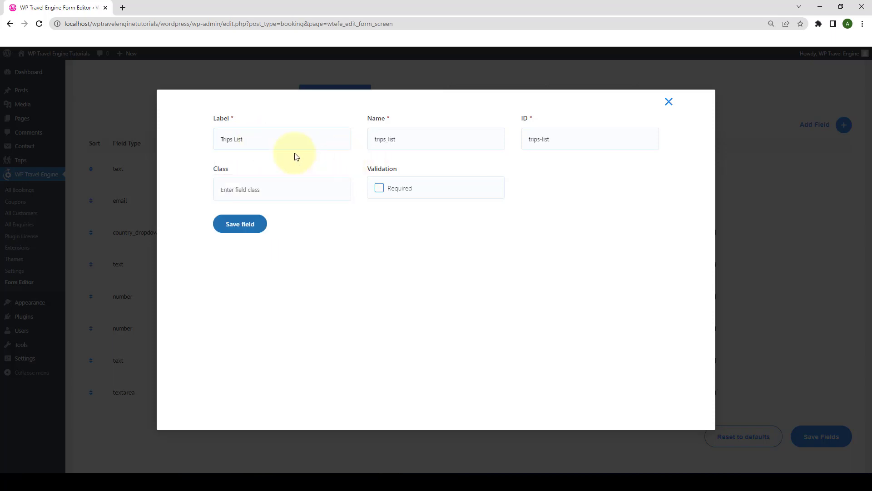
pyautogui.click(380, 189)
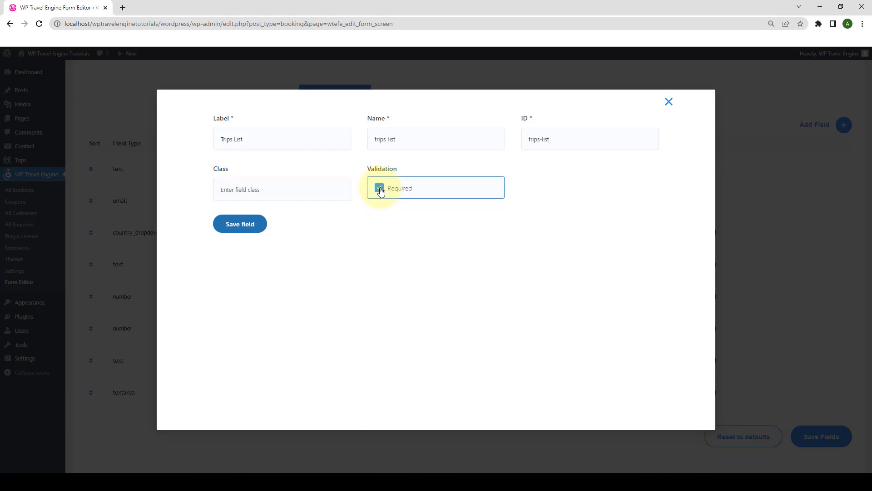
pyautogui.click(250, 231)
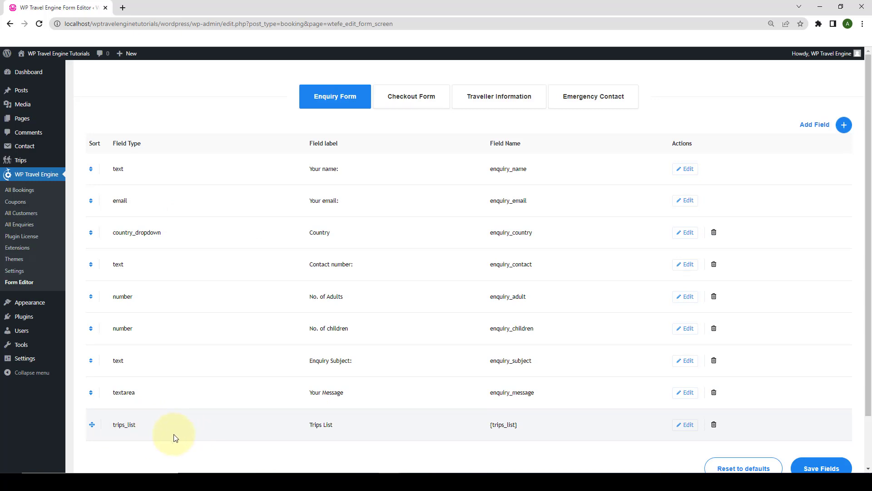
# Save the Enquiry Form fields and view the 'Places to travel in november' trip's enquiry form.
pyautogui.scroll(-1, 799, 437)
pyautogui.click(822, 427)
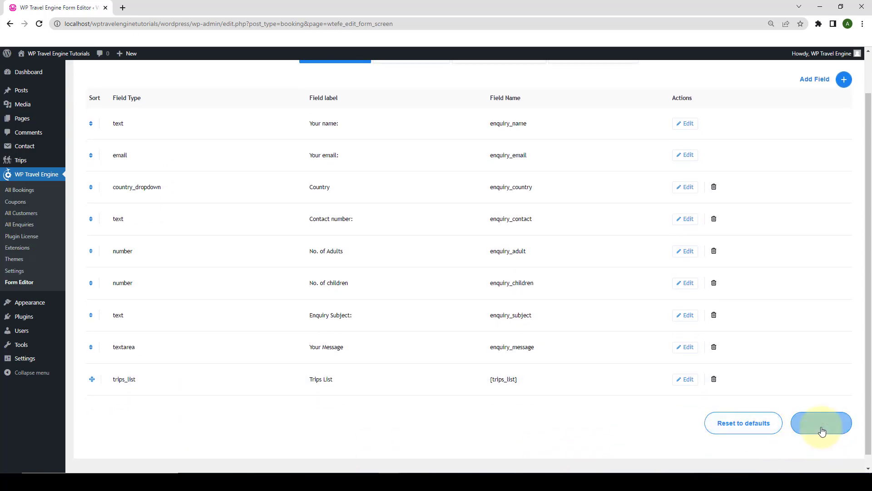
pyautogui.moveTo(54, 54)
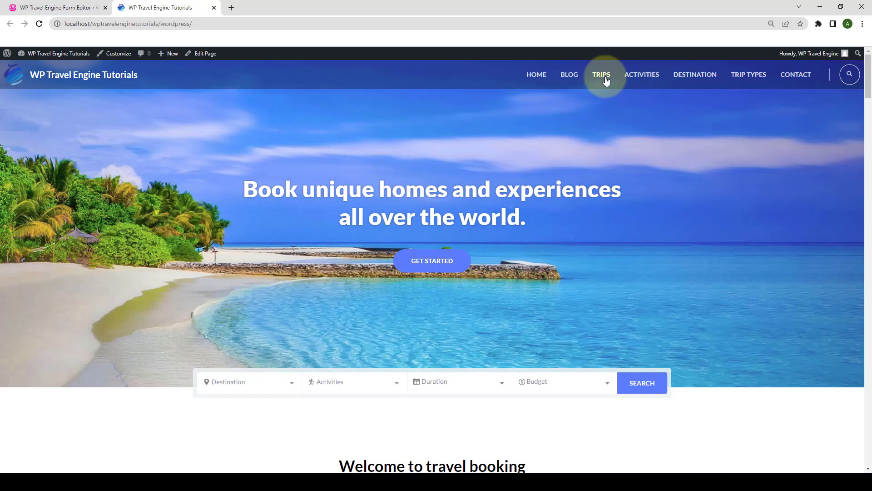
pyautogui.click(606, 80)
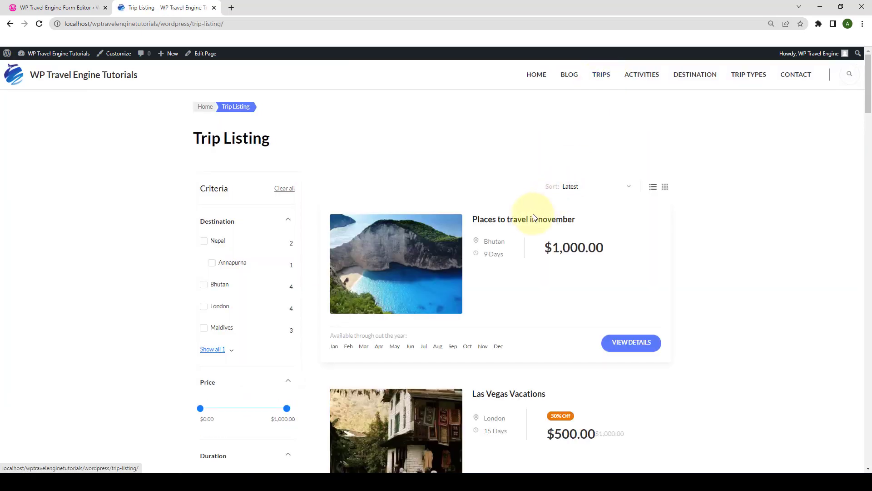
pyautogui.click(532, 221)
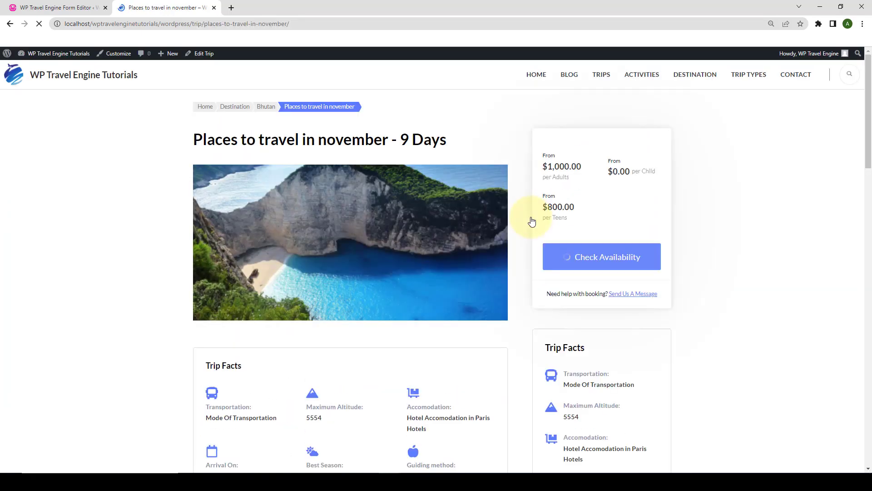
pyautogui.scroll(-9, 531, 222)
pyautogui.scroll(-15, 531, 220)
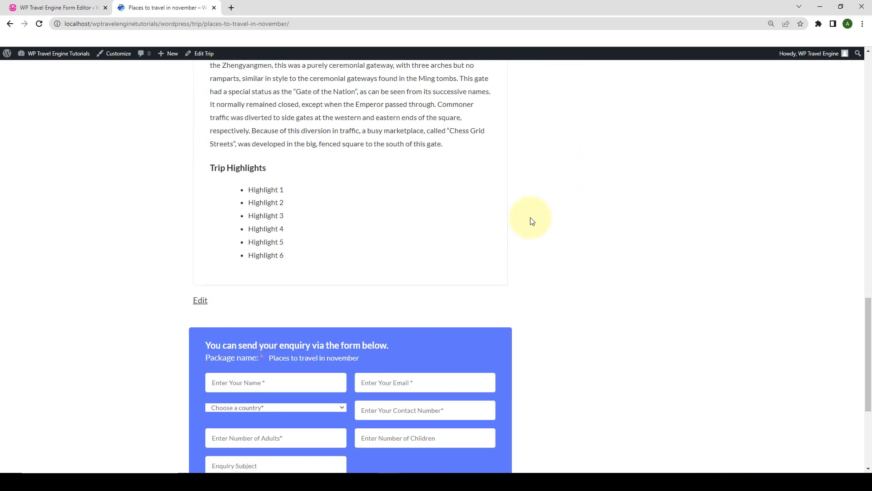
# Back in the Form Editor, save the Enquiry Form fields again.
pyautogui.click(107, 5)
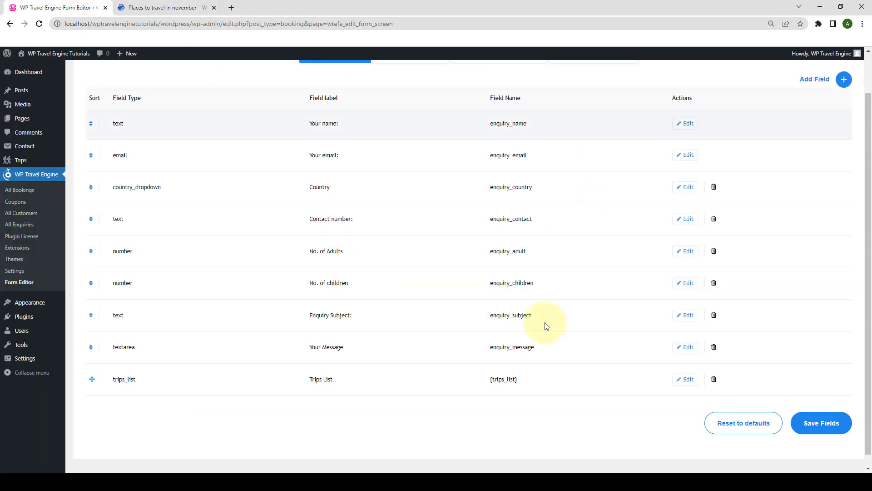
pyautogui.scroll(-1, 772, 354)
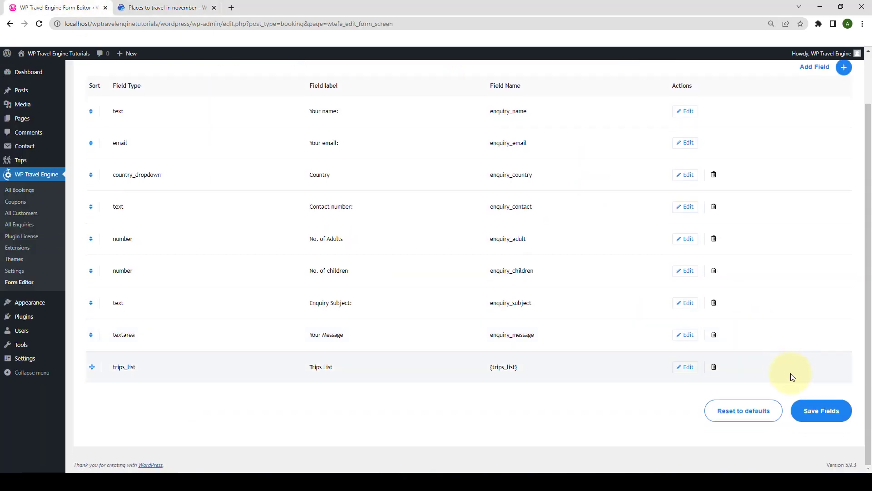
pyautogui.click(826, 419)
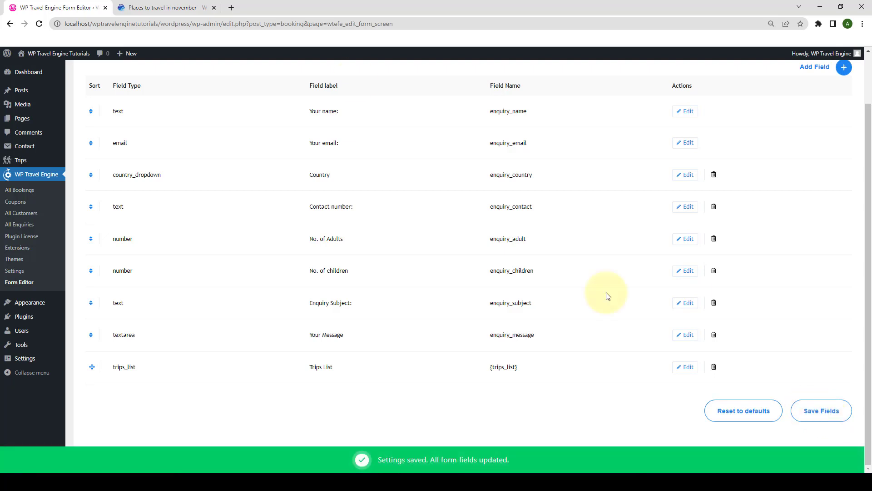
# Reload the trip page and confirm the new Choose a Trip dropdown lists the trips.
pyautogui.click(191, 6)
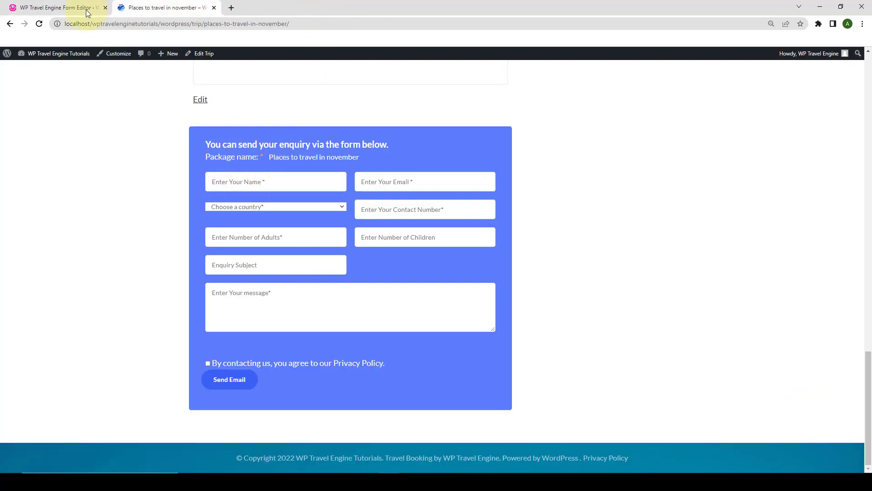
pyautogui.click(40, 24)
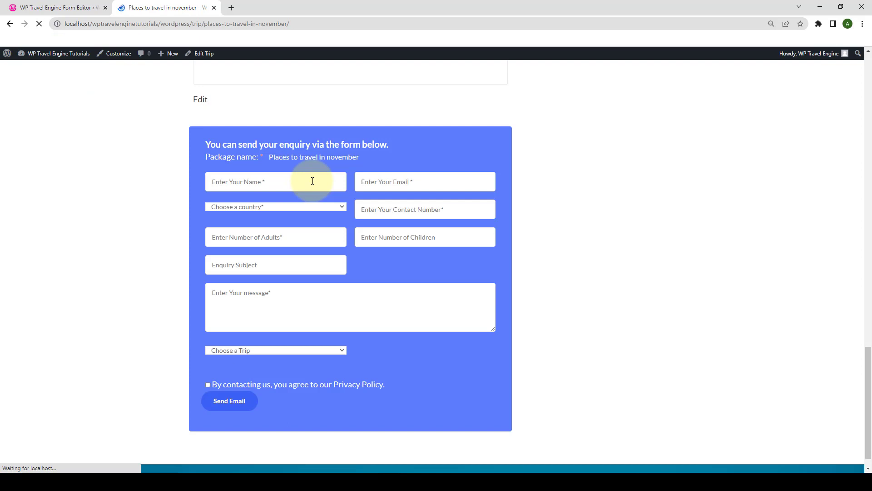
pyautogui.scroll(-1, 322, 245)
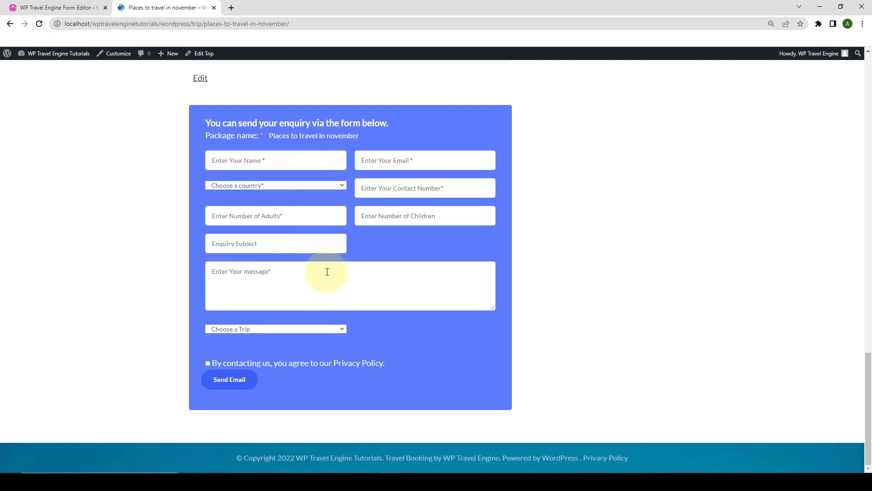
pyautogui.click(336, 331)
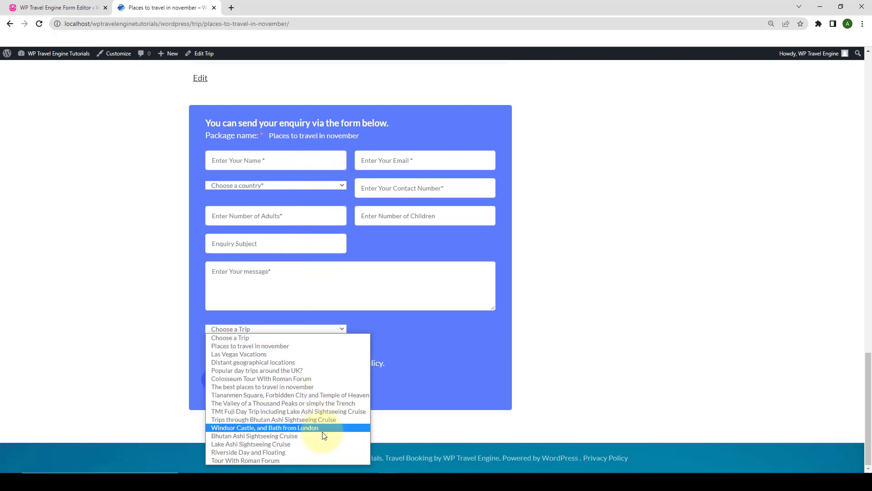
pyautogui.click(342, 329)
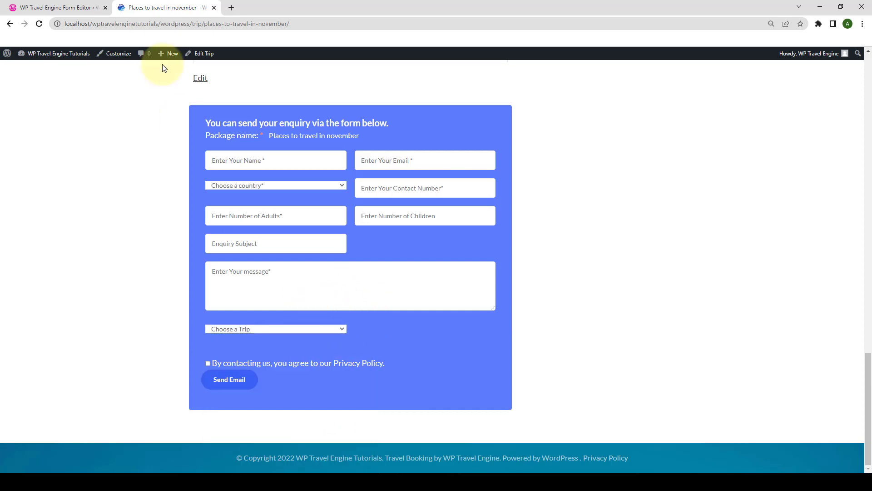
pyautogui.click(35, 6)
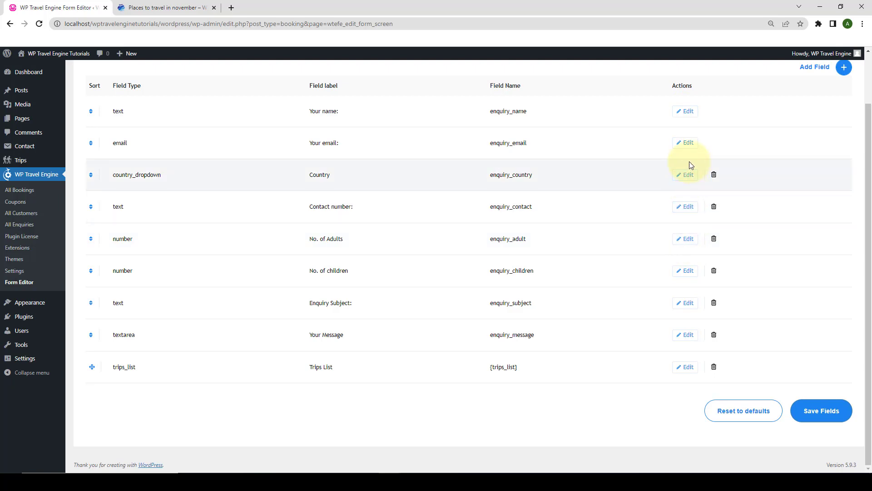
# Shorten the Your name field's placeholder to 'Name *' by removing 'Enter Your '.
pyautogui.click(686, 149)
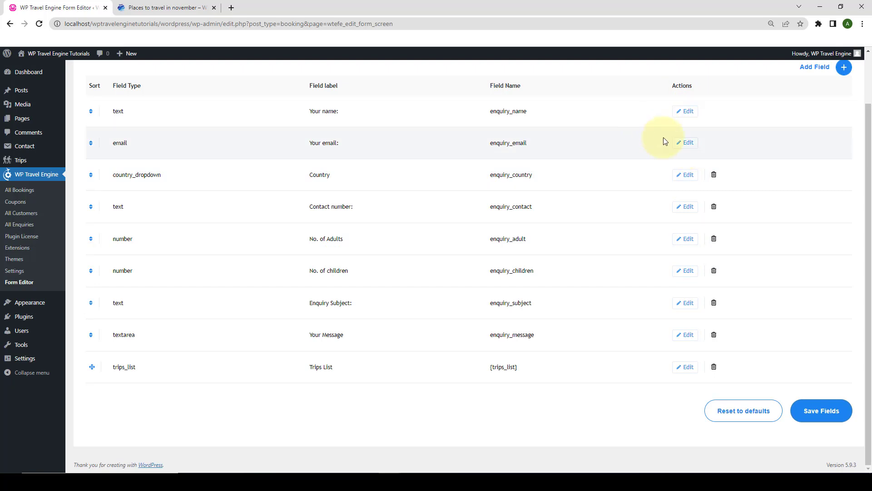
pyautogui.click(686, 115)
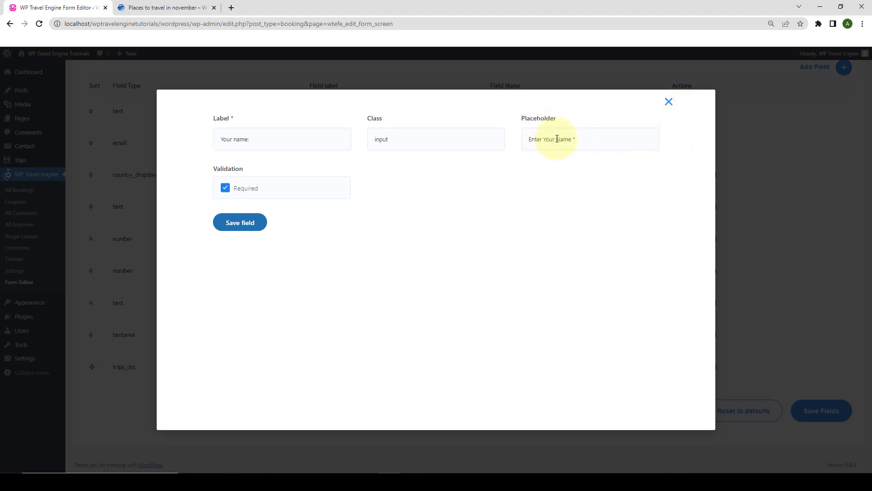
pyautogui.click(557, 139)
pyautogui.moveTo(558, 140); pyautogui.dragTo(527, 141)
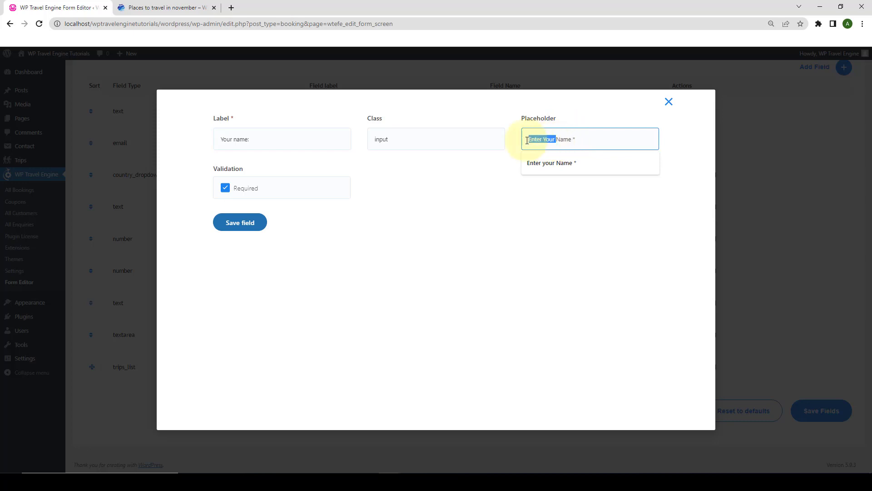
pyautogui.press('BackSpace')
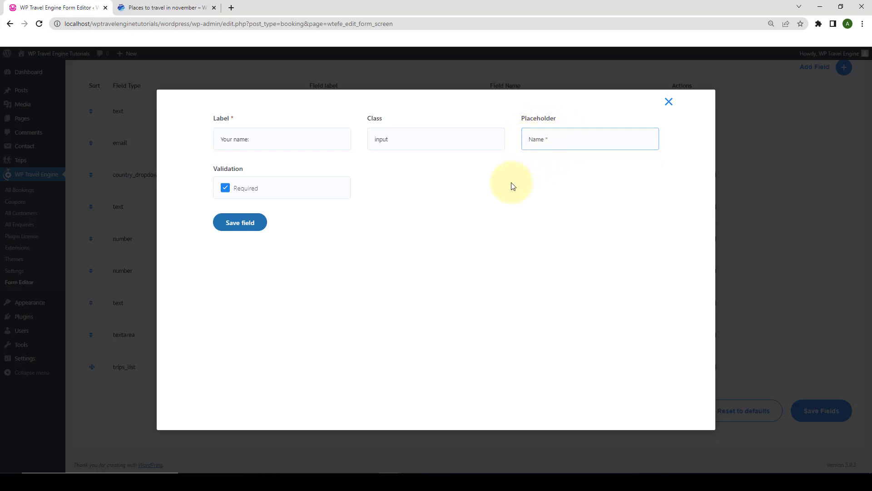
pyautogui.click(249, 221)
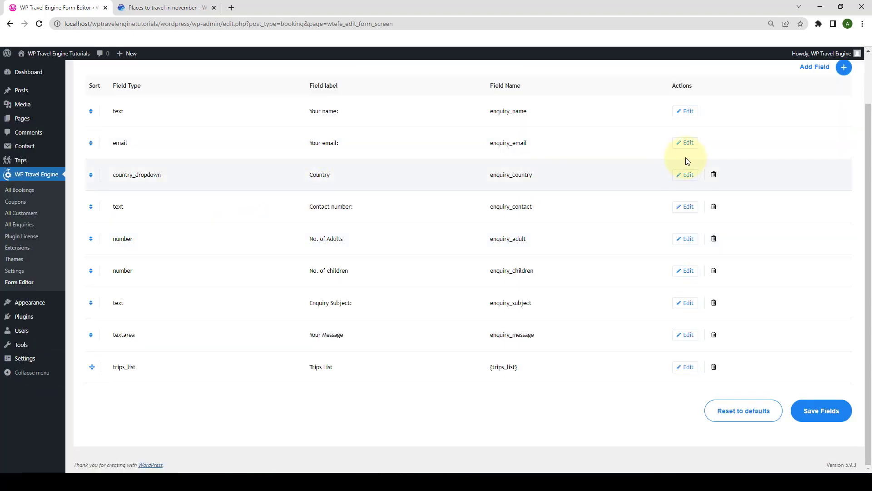
# Shorten the email placeholder to 'Email *', save all fields and switch to the trip page.
pyautogui.click(686, 145)
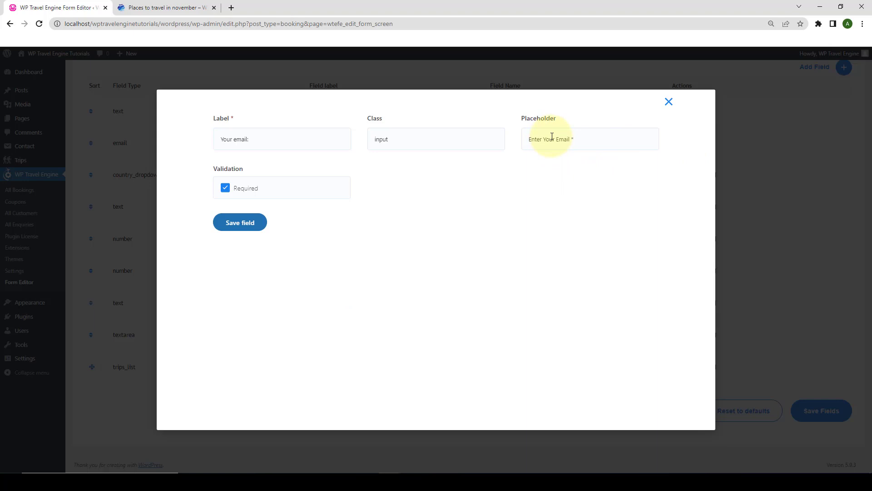
pyautogui.moveTo(557, 139); pyautogui.dragTo(528, 140)
pyautogui.press('BackSpace')
pyautogui.click(548, 160)
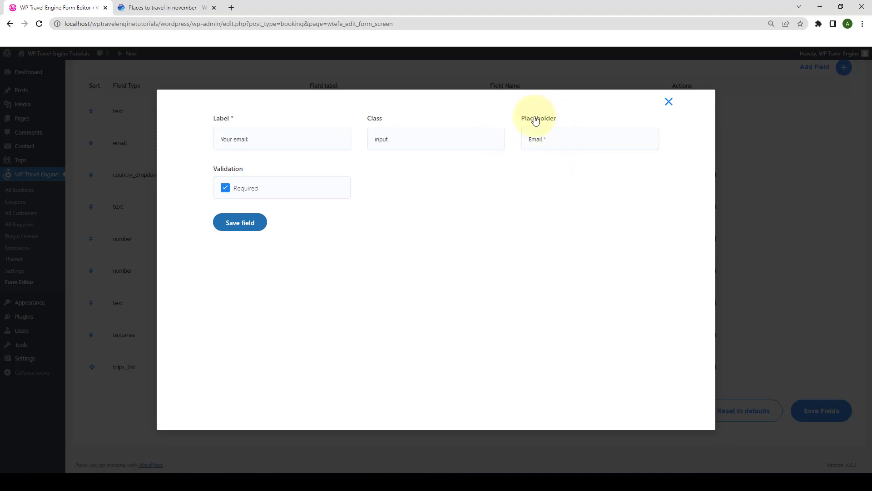
pyautogui.click(252, 226)
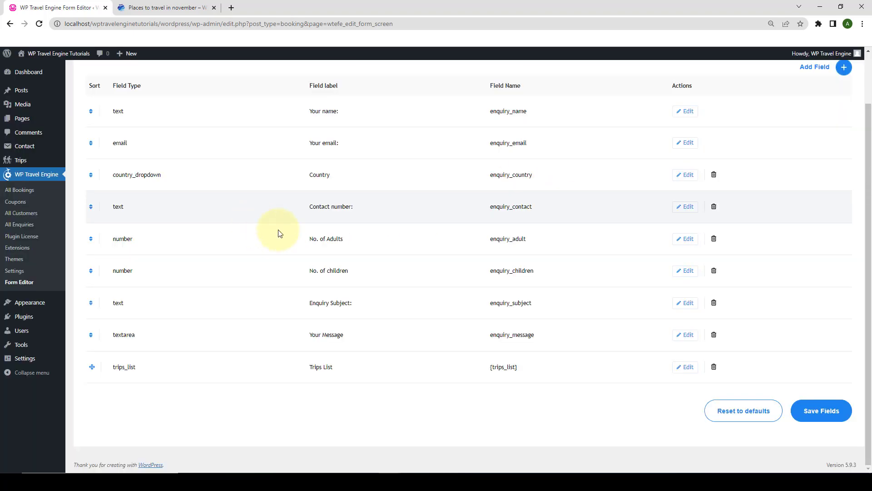
pyautogui.click(805, 412)
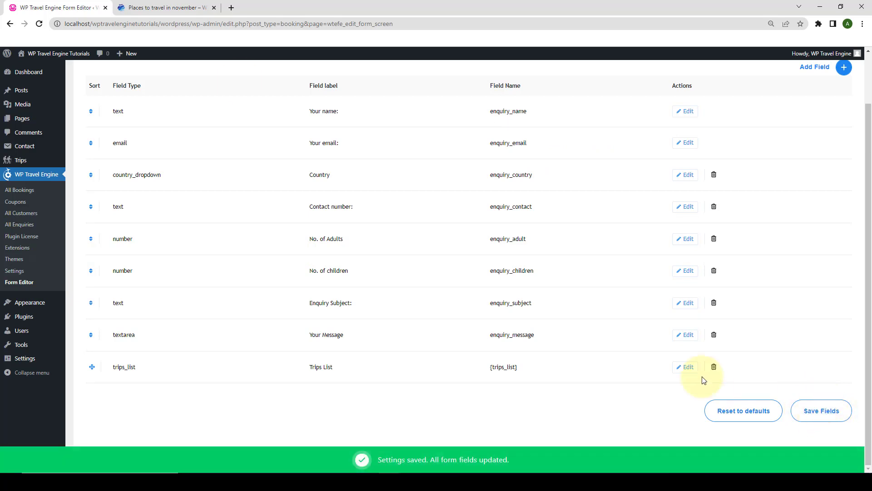
pyautogui.click(193, 7)
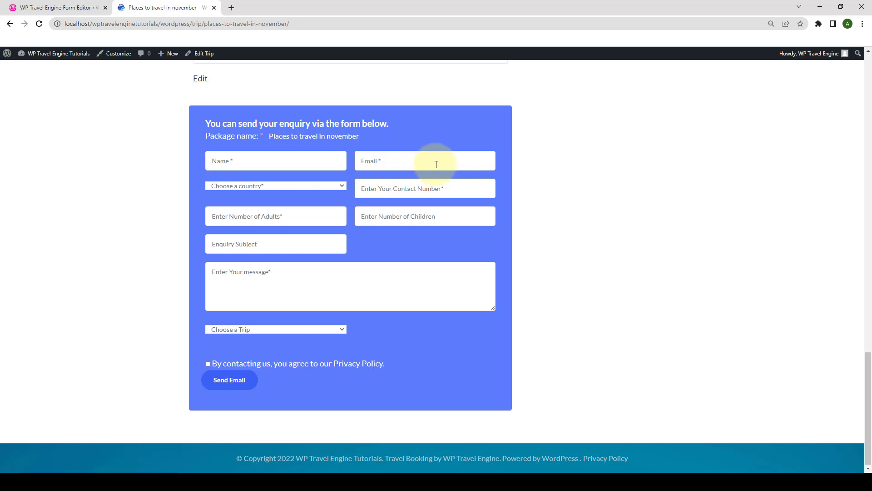
# Return to the Form Editor's Enquiry Form list after reviewing the trip page's form.
pyautogui.click(61, 5)
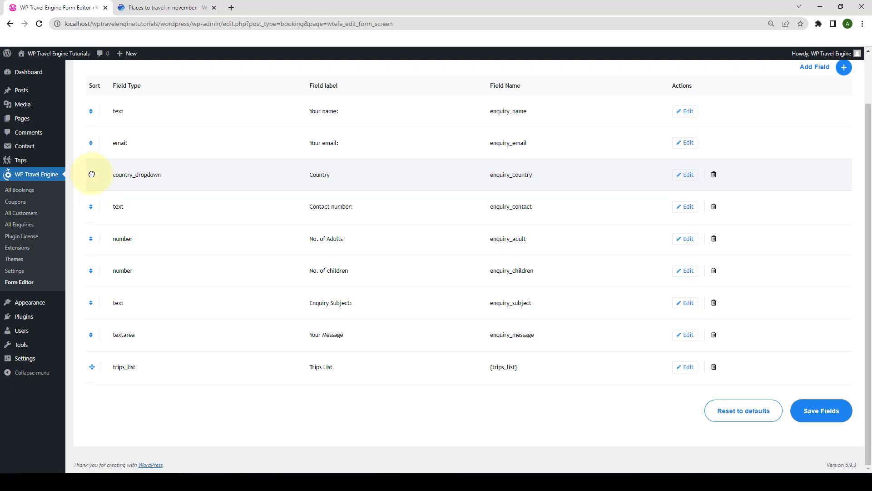
# Move the Country field below Your Message, save, and check the new order on the trip page.
pyautogui.moveTo(92, 174); pyautogui.dragTo(88, 337)
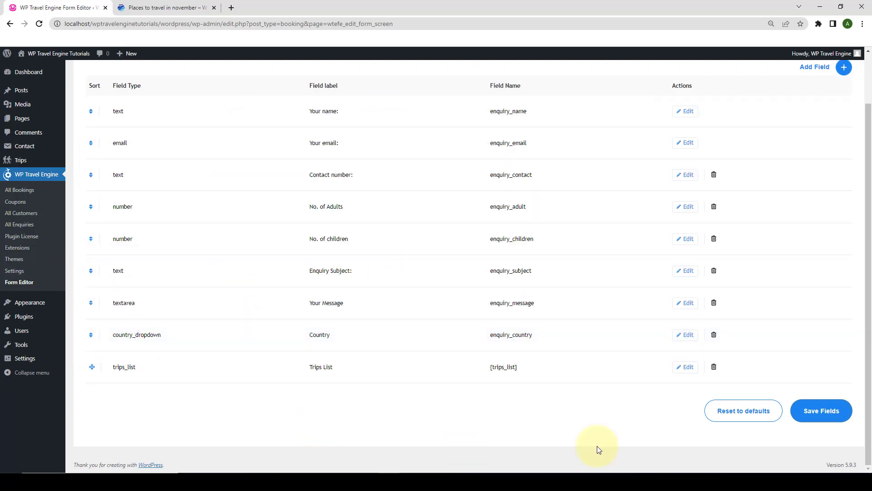
pyautogui.click(823, 414)
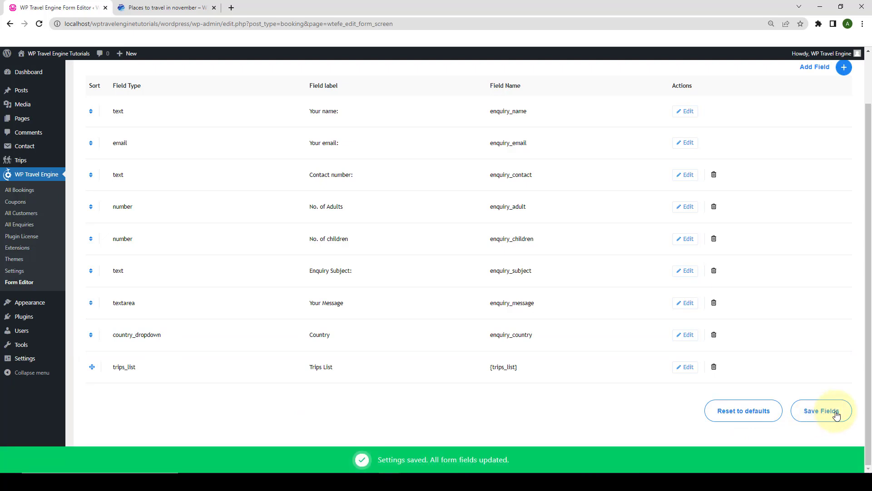
pyautogui.click(168, 6)
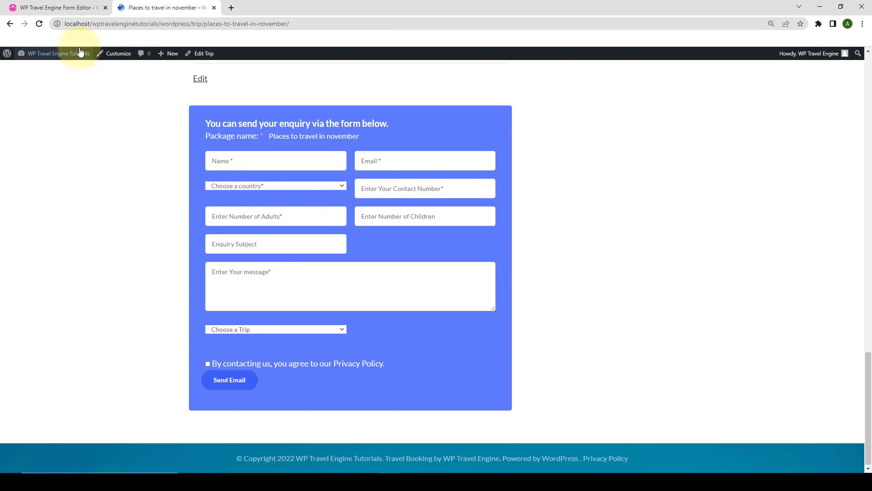
pyautogui.click(39, 24)
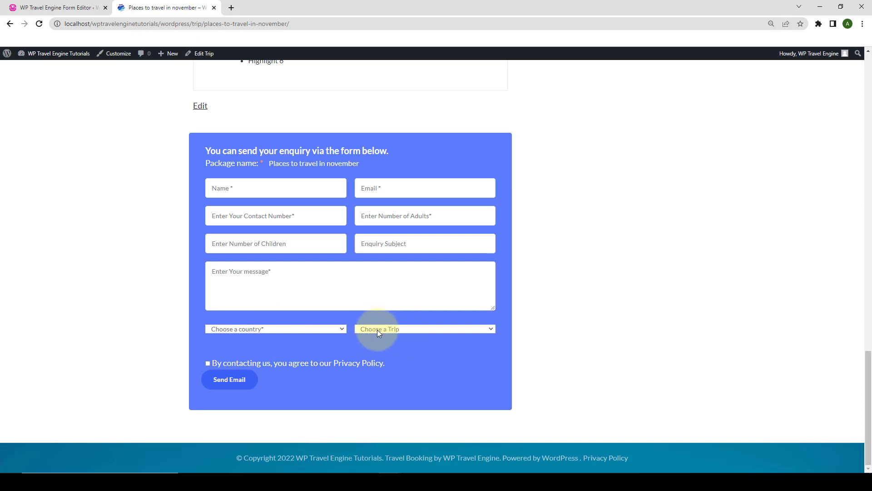
pyautogui.click(66, 5)
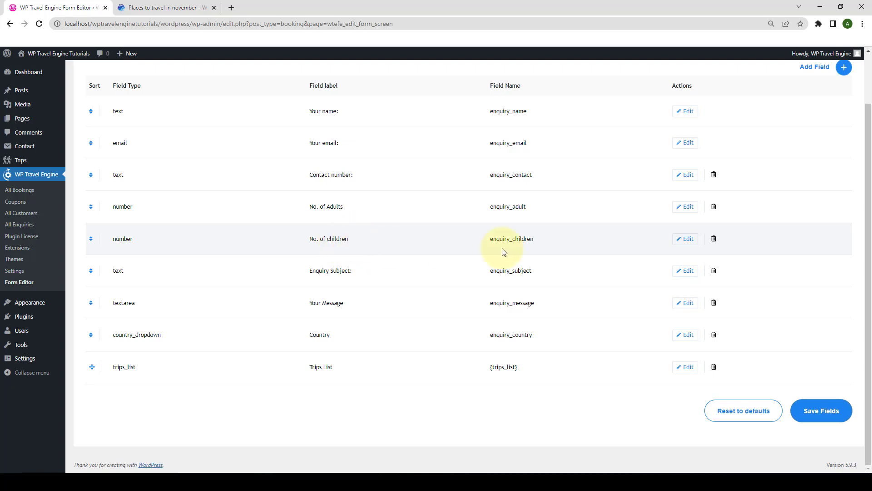
# Delete the No. of children field from the Enquiry Form and save the fields.
pyautogui.click(714, 239)
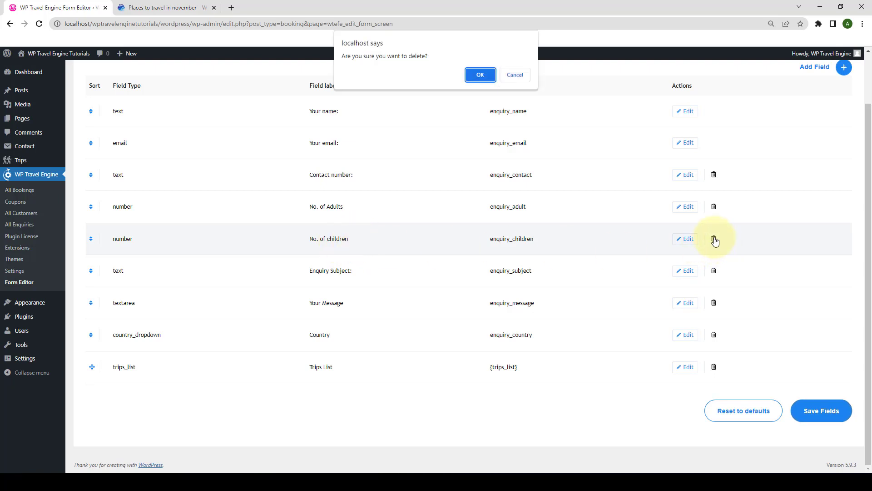
pyautogui.click(476, 78)
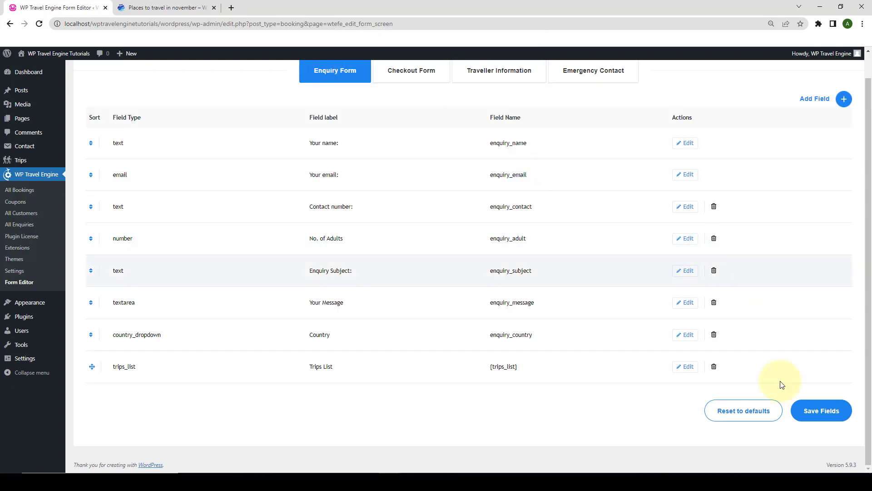
pyautogui.click(817, 418)
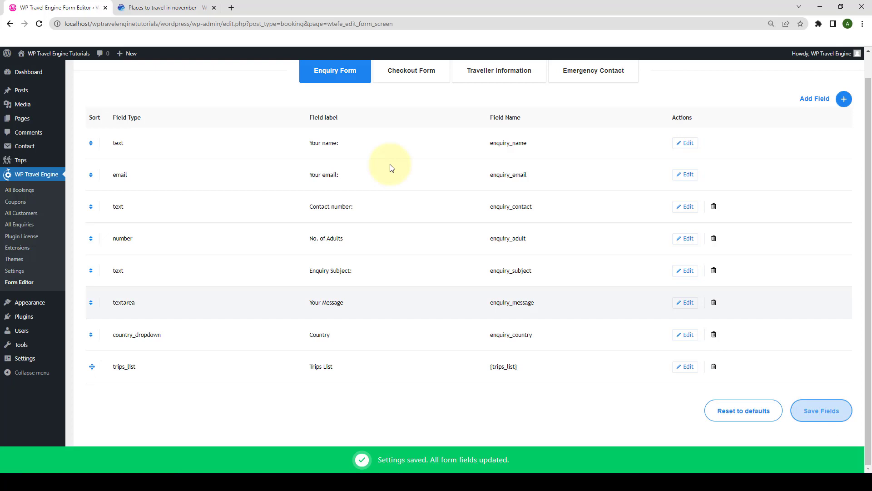
# Reload the trip page to check that its enquiry form no longer has a children field.
pyautogui.click(185, 5)
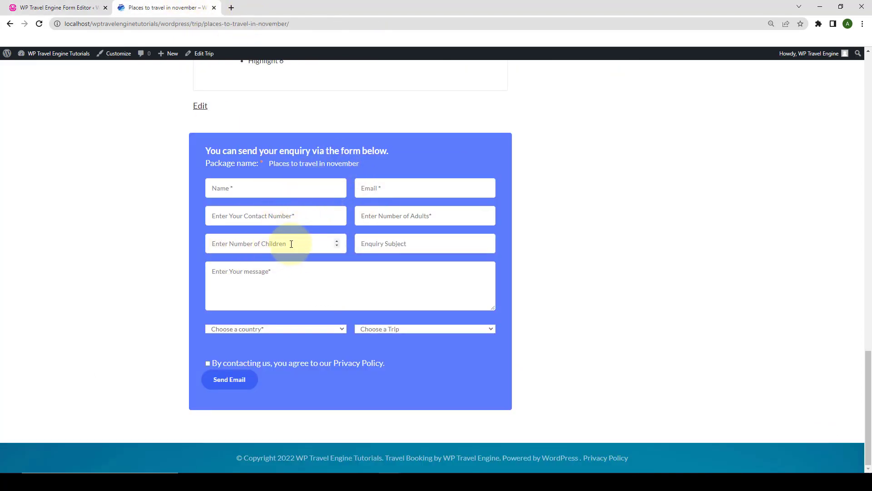
pyautogui.click(39, 24)
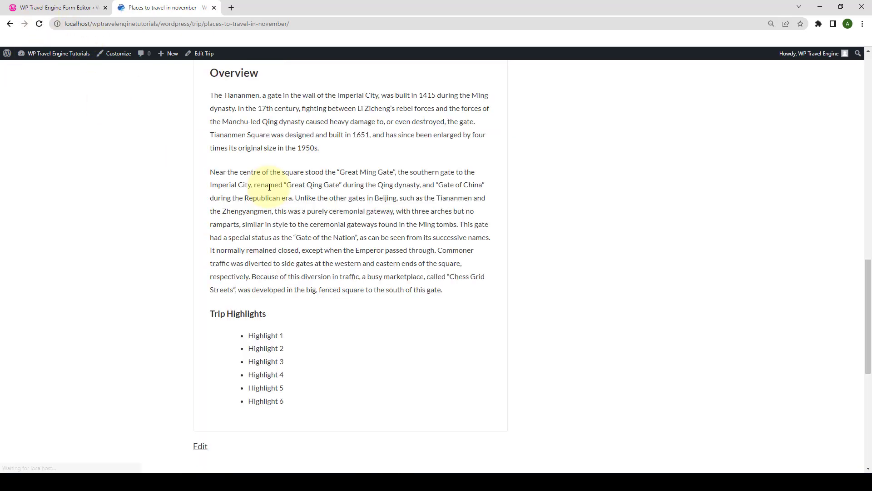
pyautogui.scroll(-7, 298, 248)
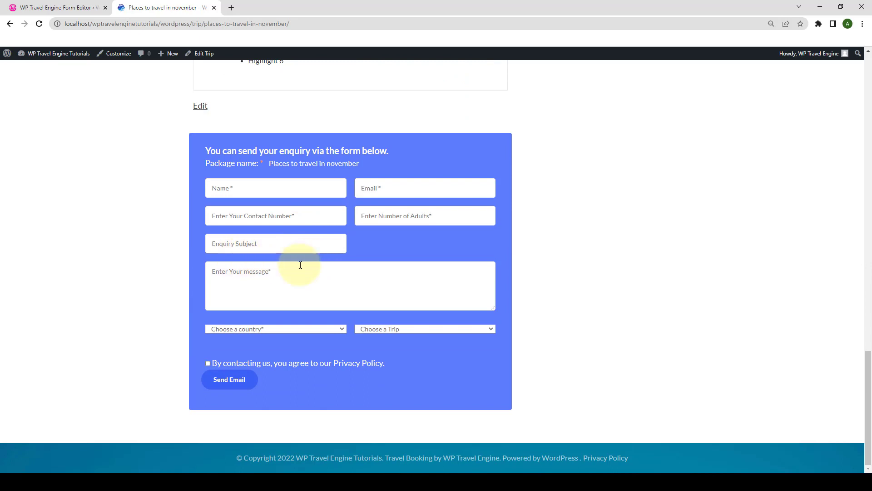
# Reset the Enquiry Form fields to their eight defaults in the Form Editor.
pyautogui.click(88, 7)
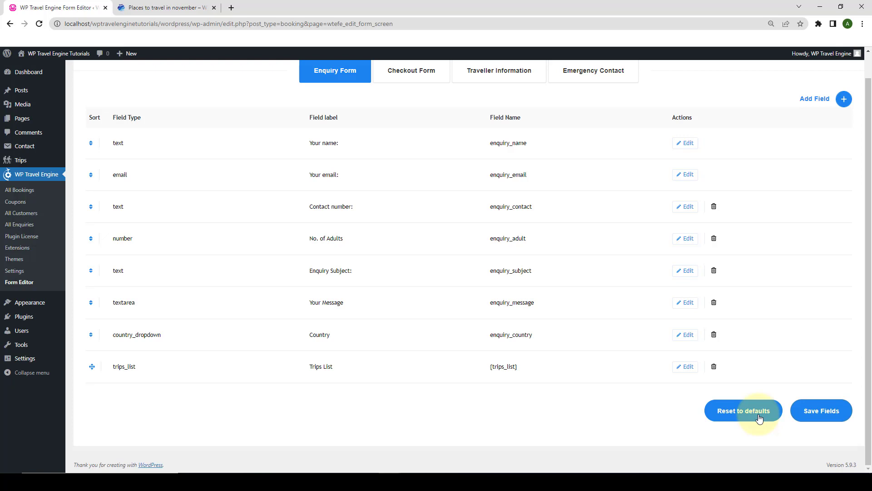
pyautogui.click(758, 417)
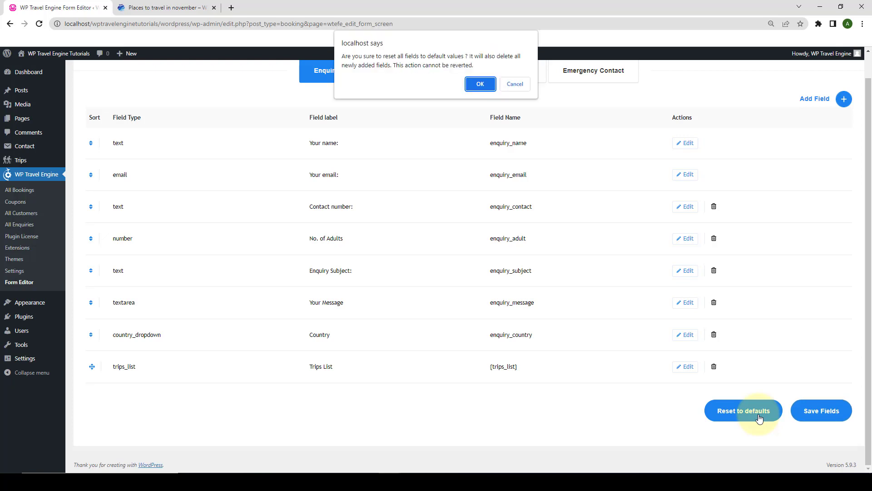
pyautogui.click(480, 85)
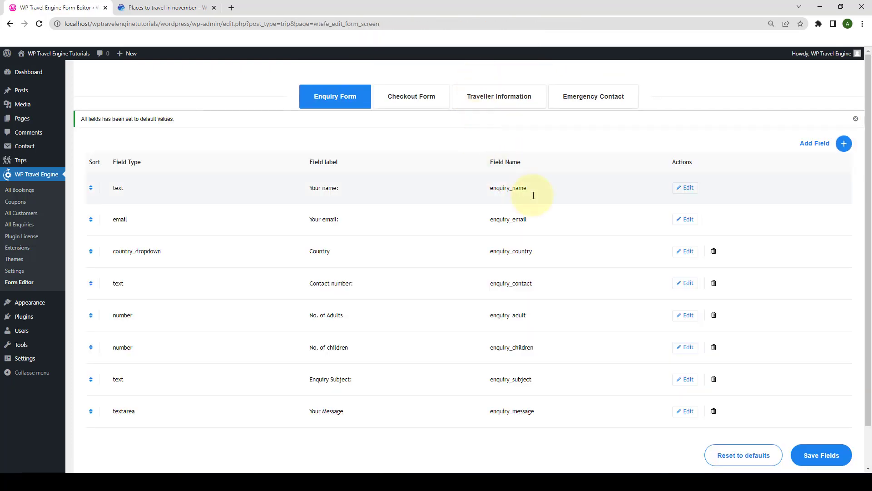
pyautogui.scroll(-1, 531, 200)
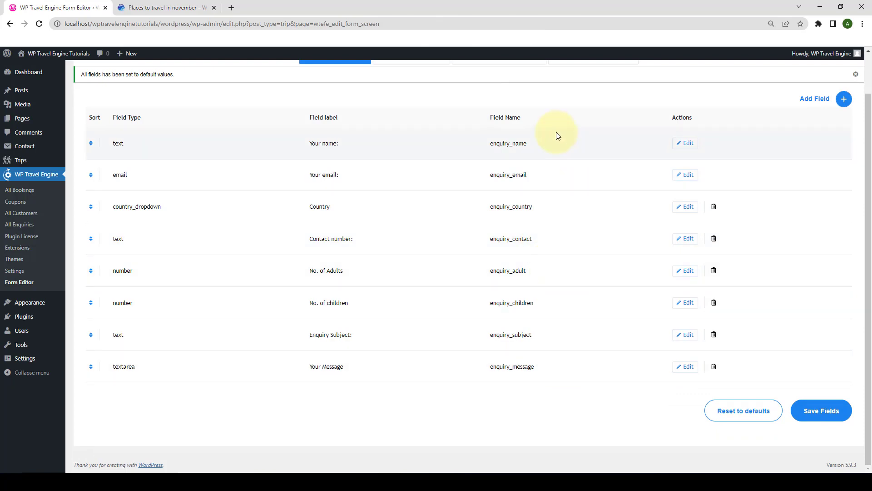
# Reload the trip page to confirm Country and Number of Children are back, then return to Form Editor.
pyautogui.click(141, 7)
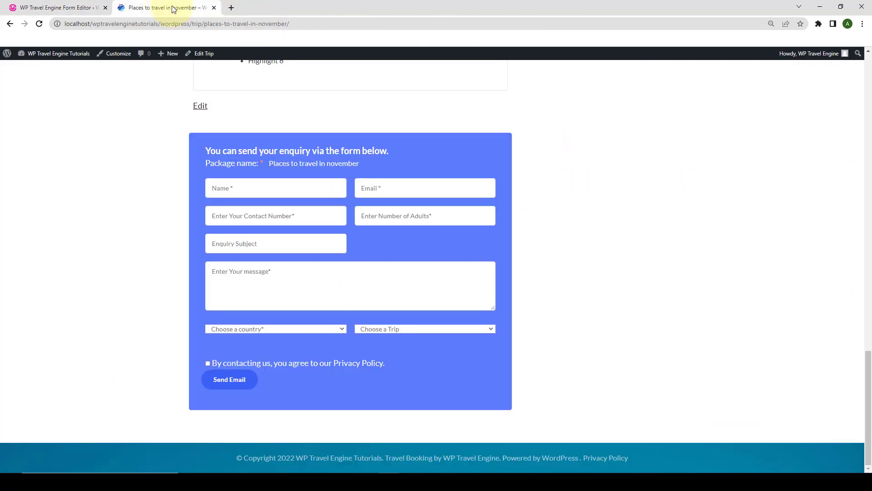
pyautogui.click(36, 25)
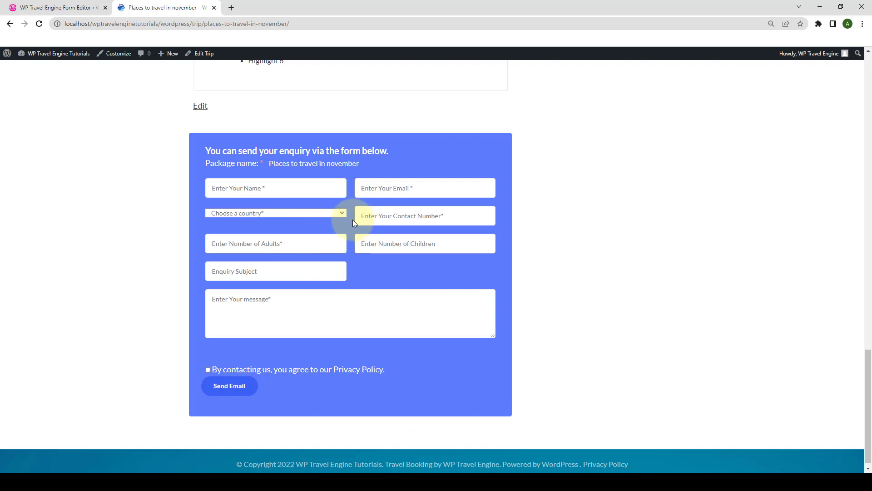
pyautogui.click(85, 6)
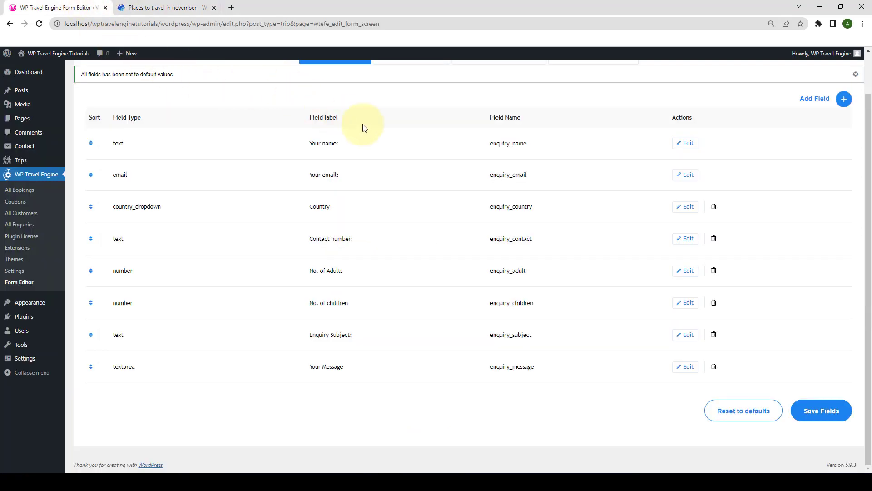
# Review the Checkout Form, Traveller Information, Emergency Contact and Enquiry Form field lists, then view the trip page.
pyautogui.scroll(1, 364, 129)
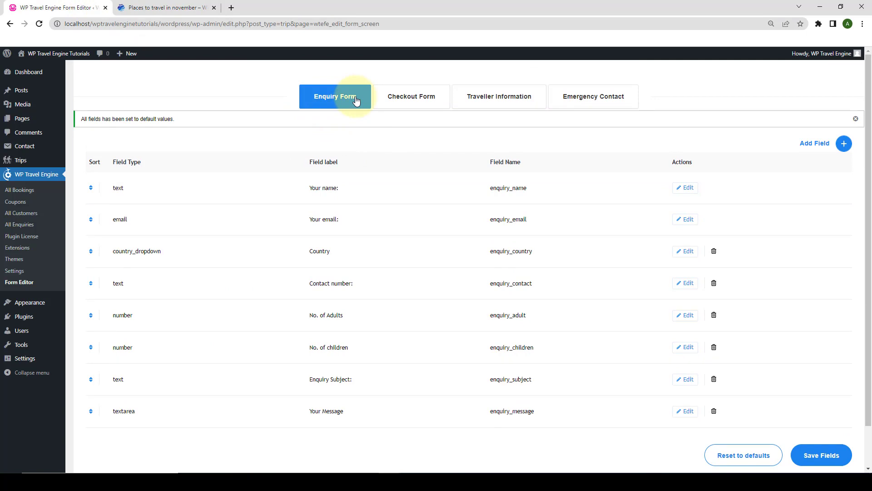
pyautogui.click(420, 106)
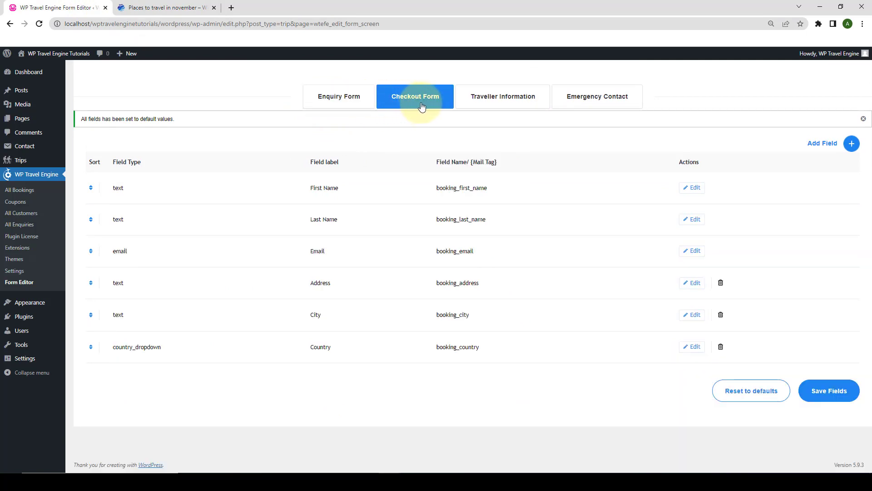
pyautogui.click(498, 102)
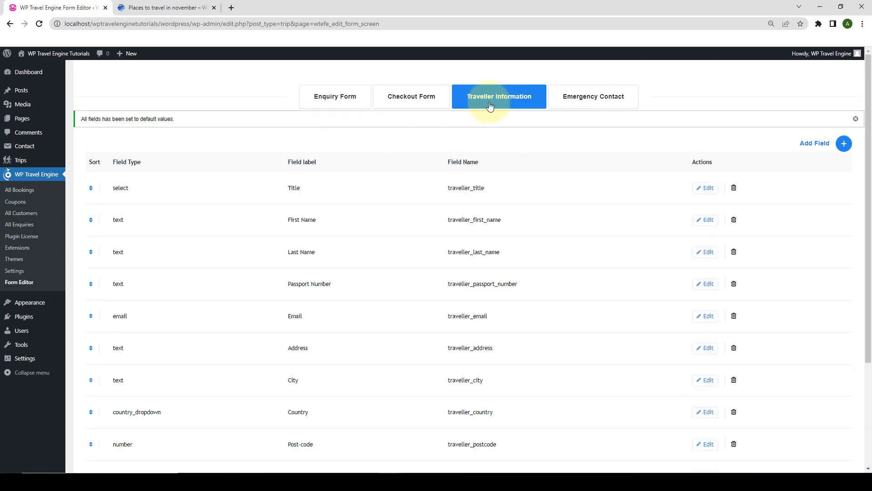
pyautogui.click(602, 107)
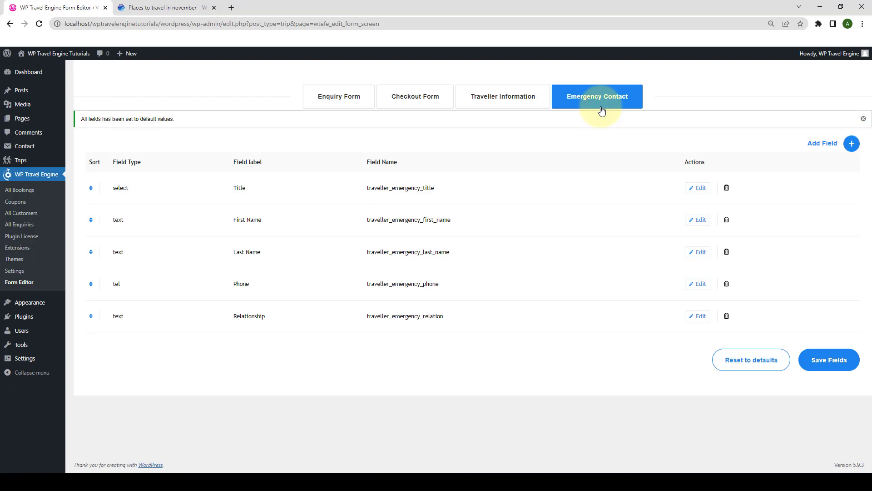
pyautogui.click(346, 102)
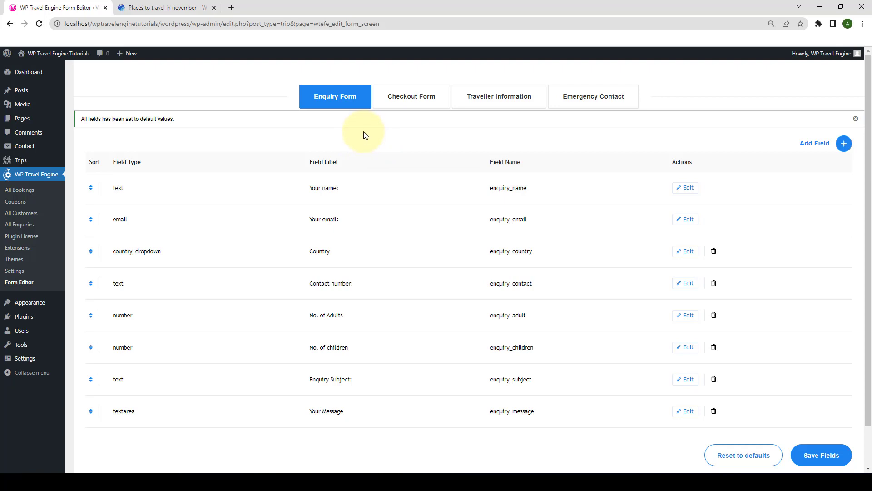
pyautogui.click(411, 107)
pyautogui.click(501, 103)
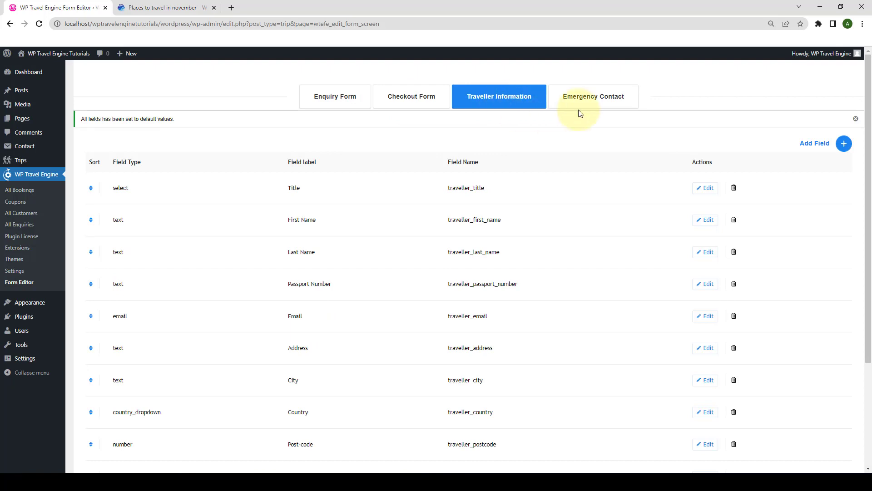
pyautogui.click(596, 101)
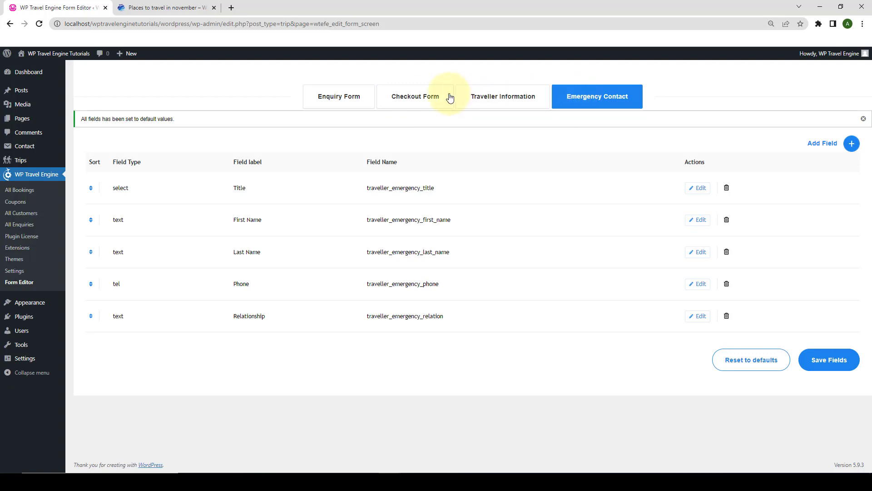
pyautogui.click(433, 95)
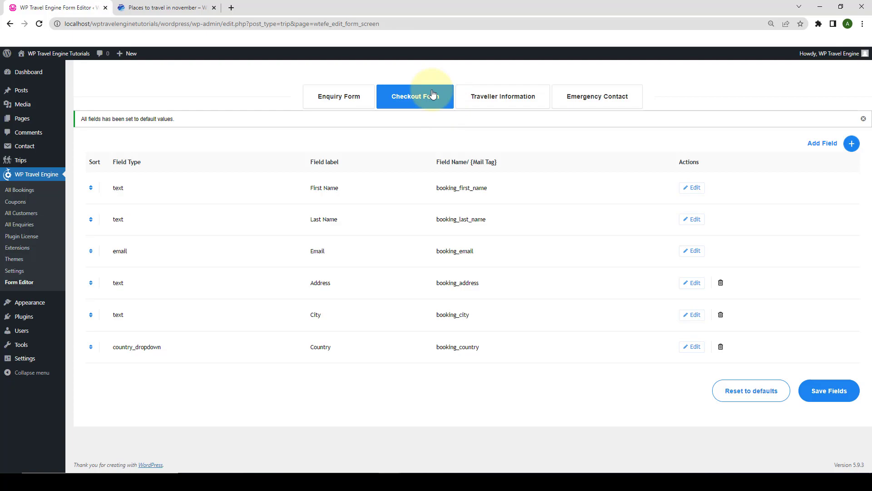
pyautogui.click(171, 8)
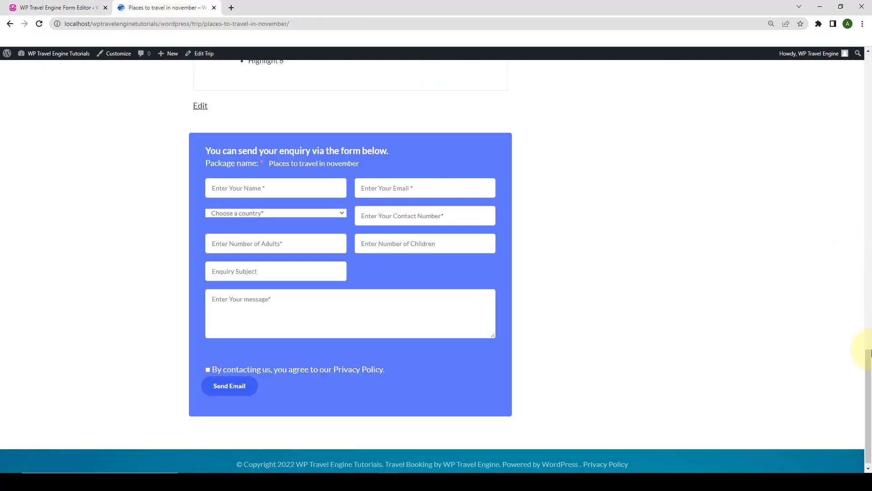
# Book the trip from April 26, 2022 for 5 adults and 1 child, and proceed to checkout.
pyautogui.moveTo(870, 352); pyautogui.dragTo(858, 66)
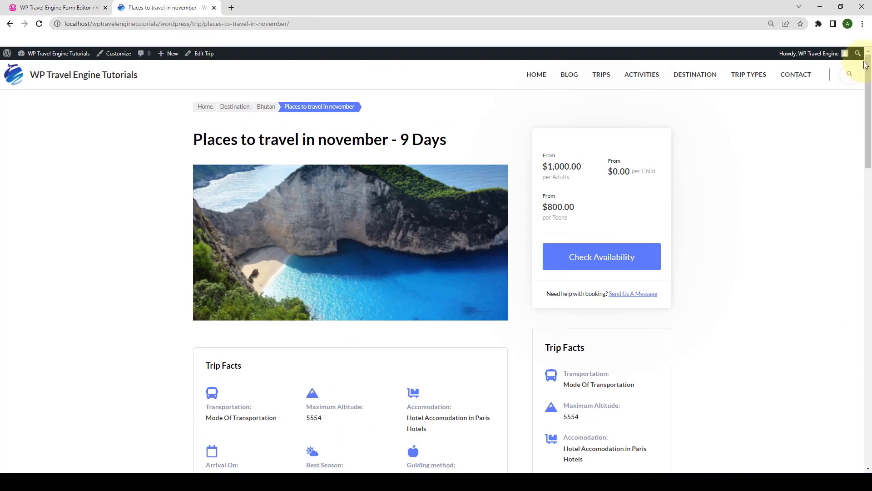
pyautogui.click(604, 258)
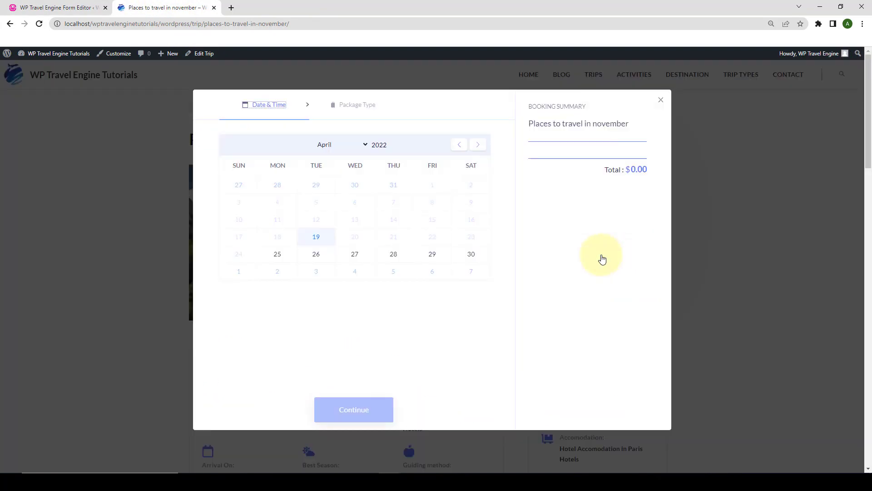
pyautogui.click(356, 259)
pyautogui.click(317, 254)
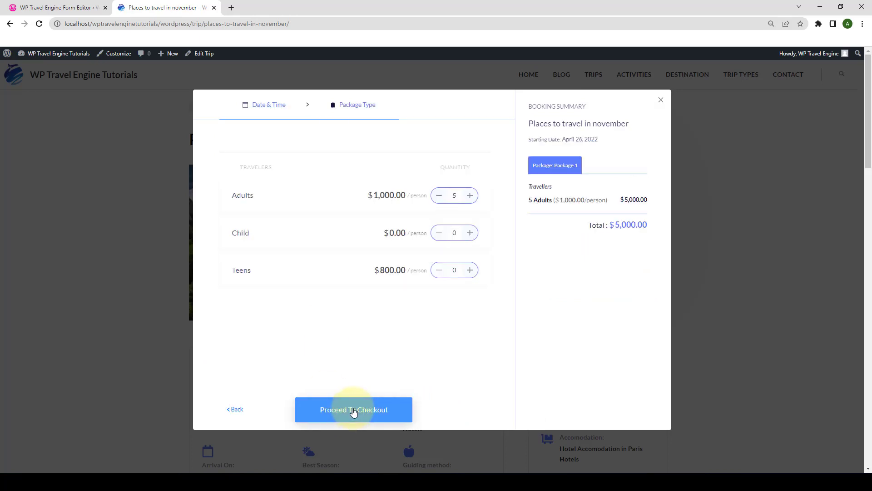
pyautogui.click(469, 233)
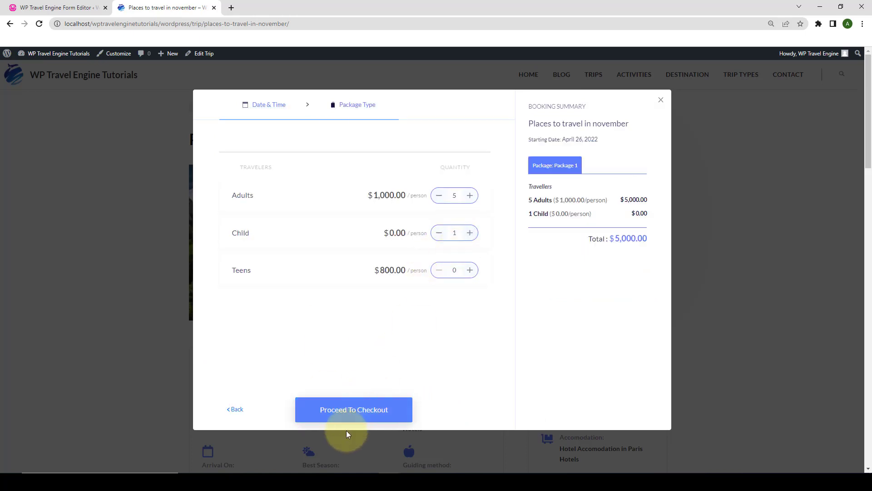
pyautogui.click(362, 406)
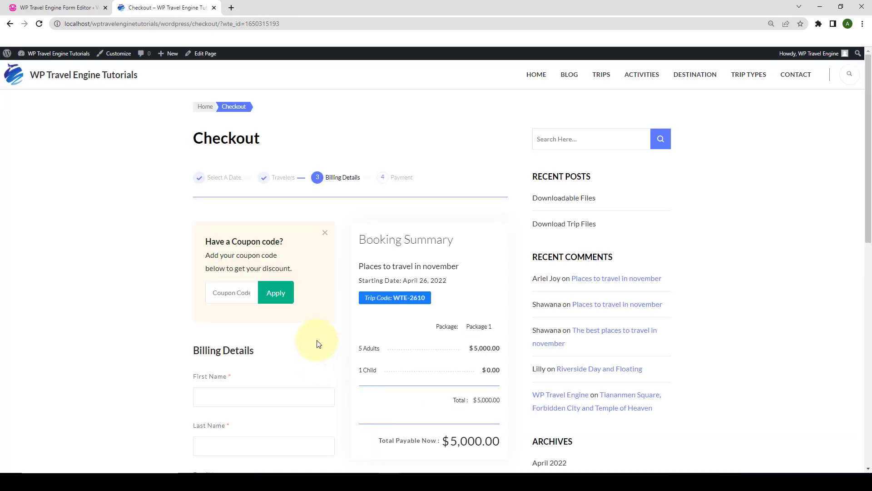
# Review the checkout's Billing Details fields, then go back to the Form Editor's Checkout Form list.
pyautogui.scroll(-3, 318, 344)
pyautogui.scroll(-6, 318, 344)
pyautogui.scroll(6, 312, 366)
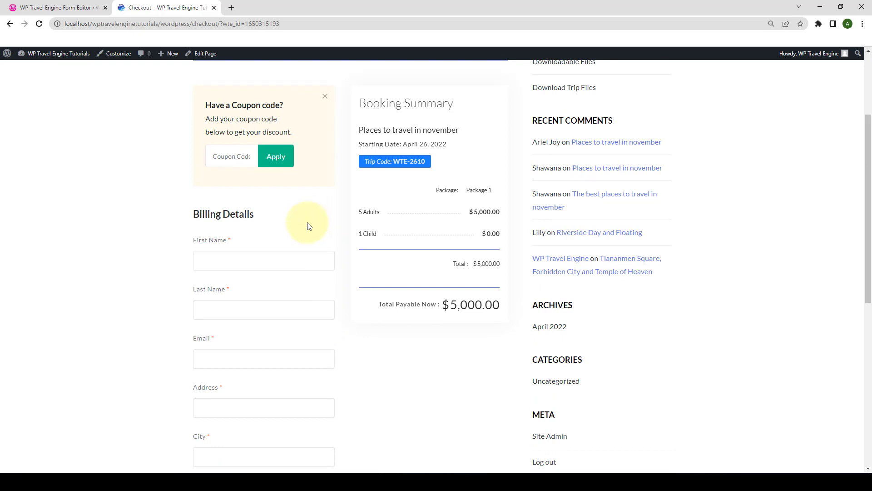
pyautogui.scroll(-3, 309, 226)
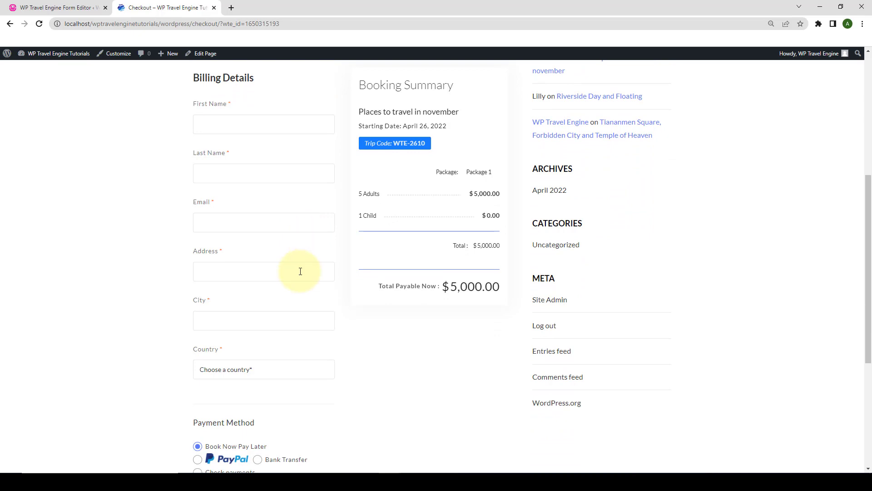
pyautogui.scroll(2, 302, 247)
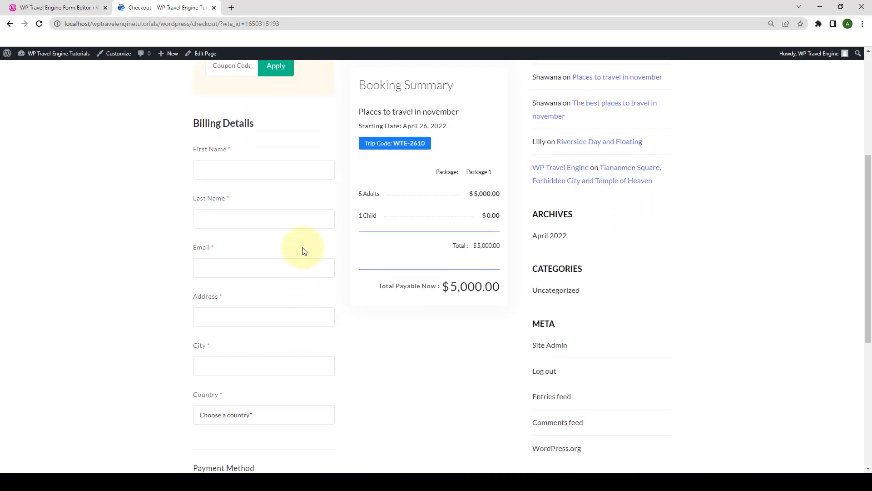
pyautogui.click(79, 3)
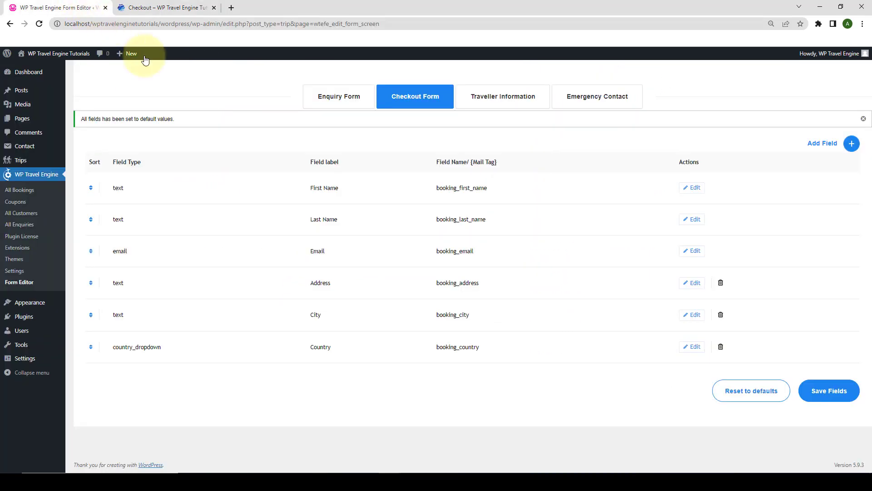
# Look over the Traveller Information and Emergency Contact fields, then return to the checkout page.
pyautogui.click(495, 105)
pyautogui.click(566, 105)
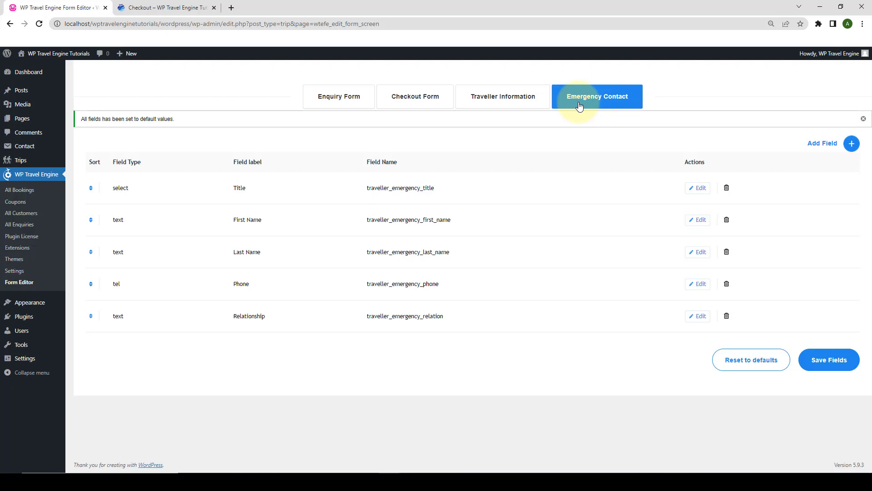
pyautogui.click(136, 7)
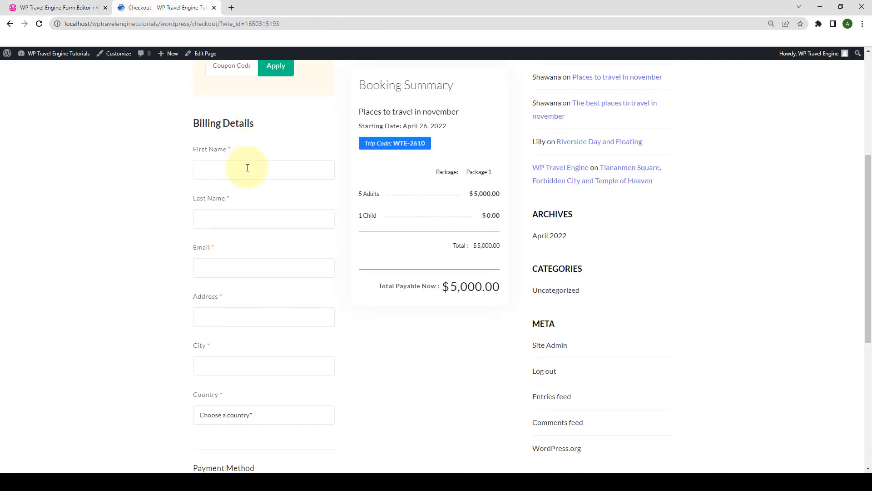
# Autofill the billing details and set the country to United States (US).
pyautogui.scroll(-2, 248, 168)
pyautogui.scroll(2, 253, 132)
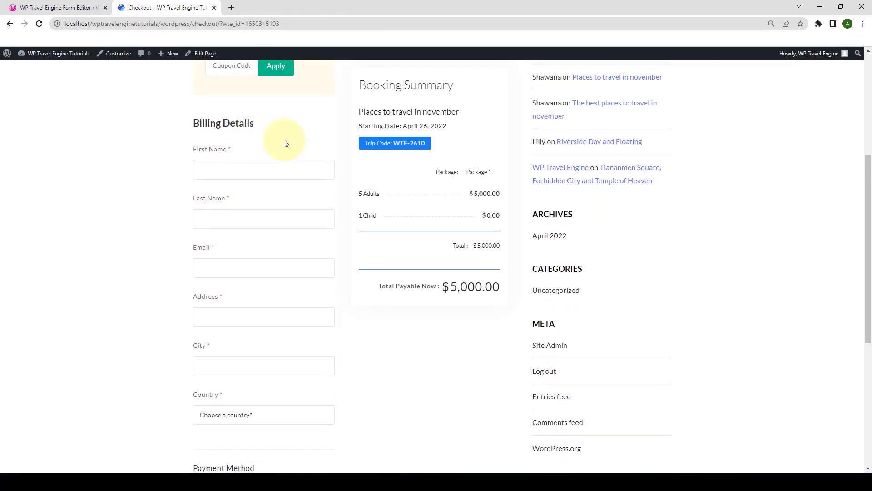
pyautogui.click(284, 166)
pyautogui.click(239, 218)
pyautogui.click(239, 230)
pyautogui.click(240, 415)
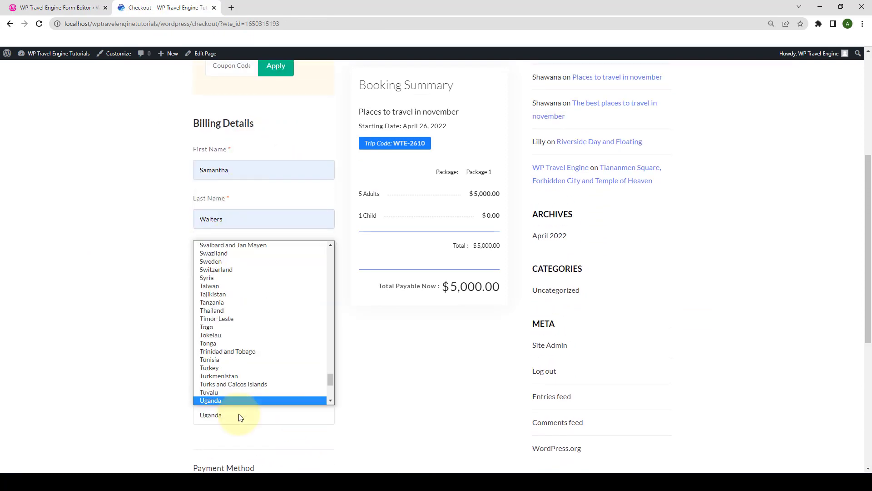
pyautogui.scroll(-5, 237, 363)
pyautogui.click(225, 342)
# Accept the terms and privacy policy and place the booking.
pyautogui.scroll(-6, 233, 350)
pyautogui.click(278, 331)
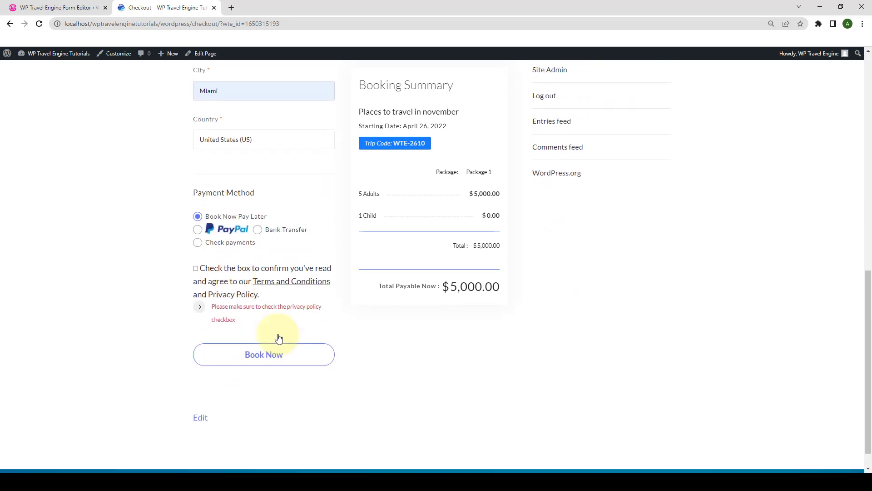
pyautogui.click(195, 268)
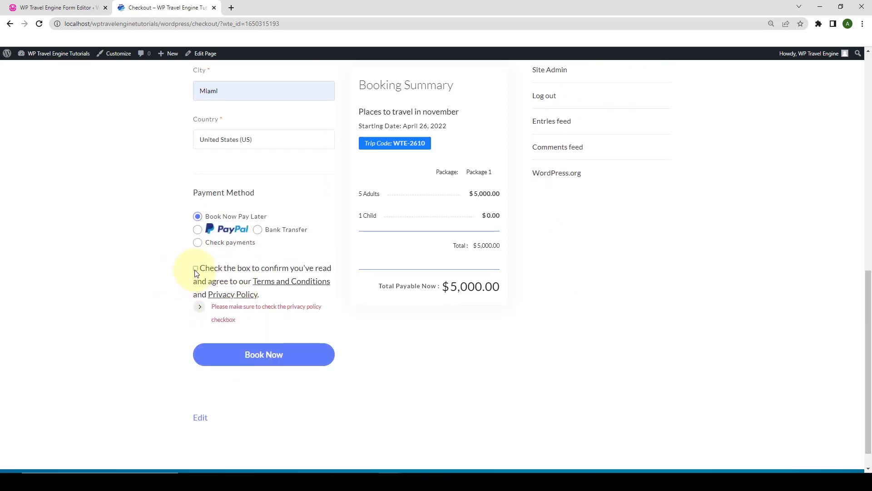
pyautogui.click(292, 332)
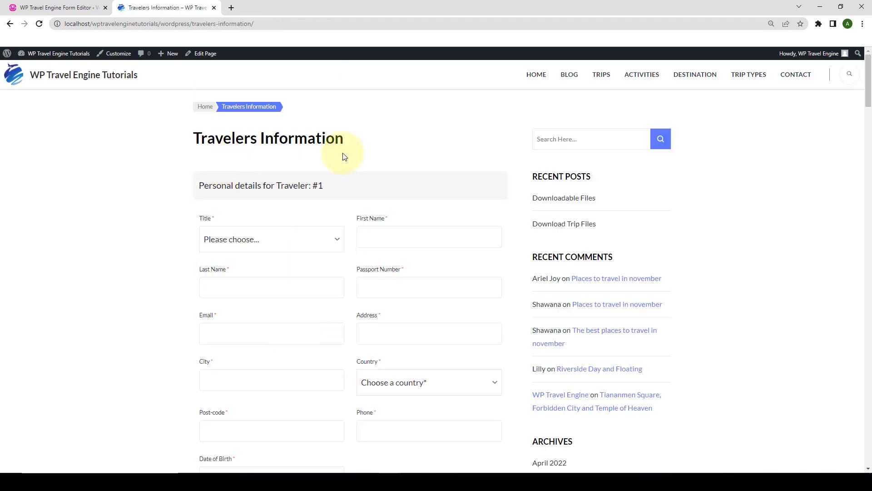
# Scroll through the empty Traveler #1 and Traveler #2 forms on the Travelers Information page.
pyautogui.scroll(-8, 344, 159)
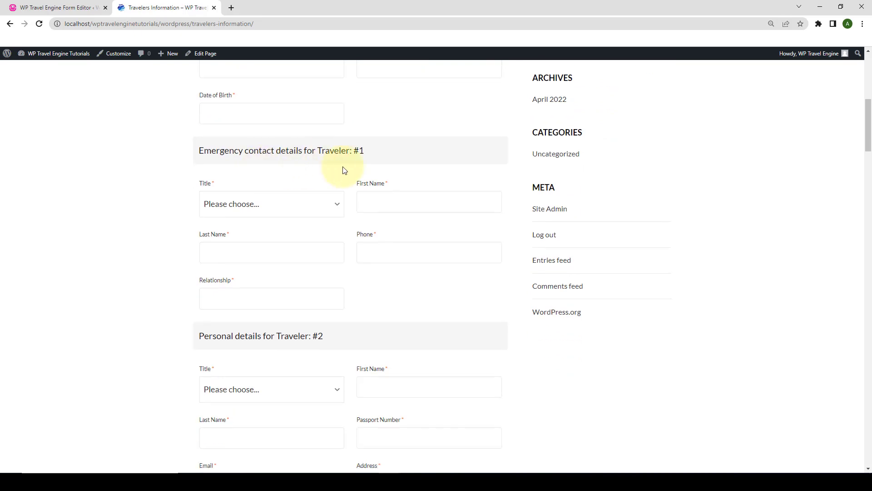
pyautogui.scroll(8, 344, 170)
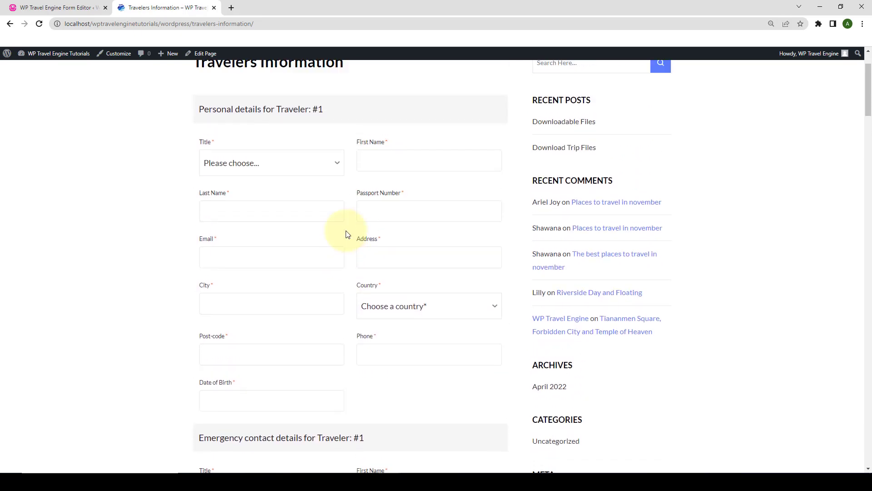
pyautogui.scroll(-3, 311, 242)
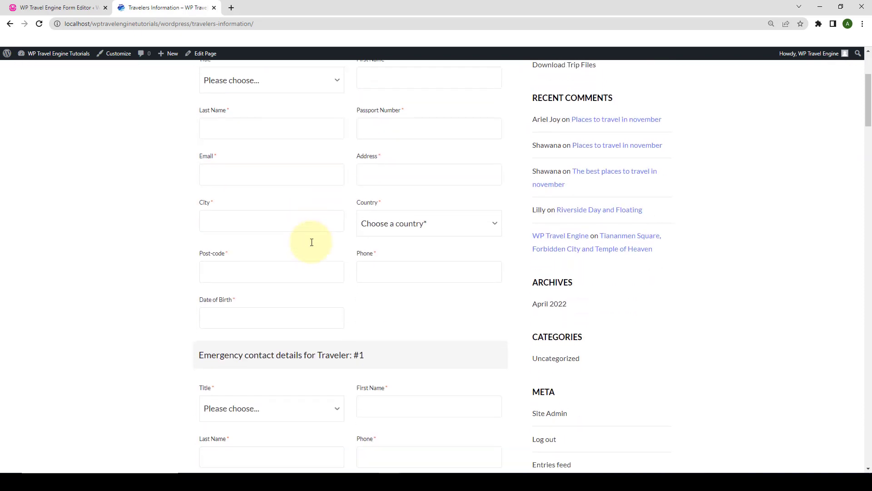
pyautogui.moveTo(217, 181); pyautogui.dragTo(202, 180)
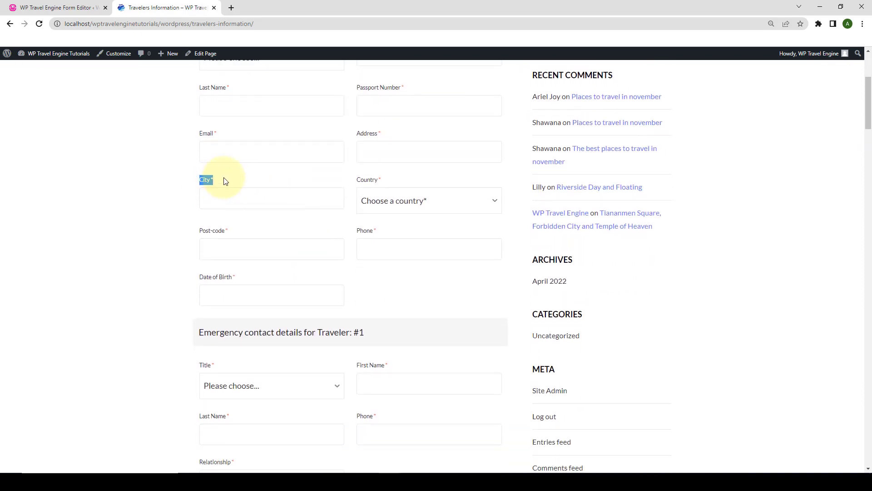
pyautogui.click(204, 181)
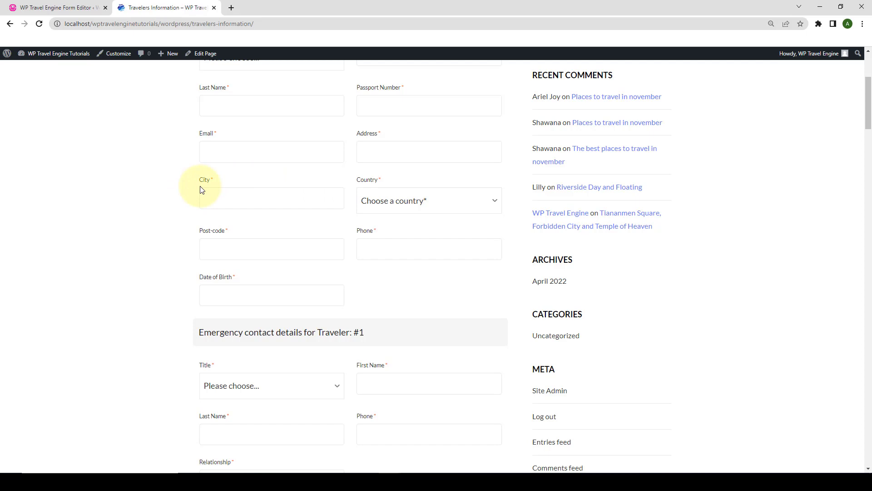
# Remove the City field from the Traveller Information form and save the fields.
pyautogui.click(90, 5)
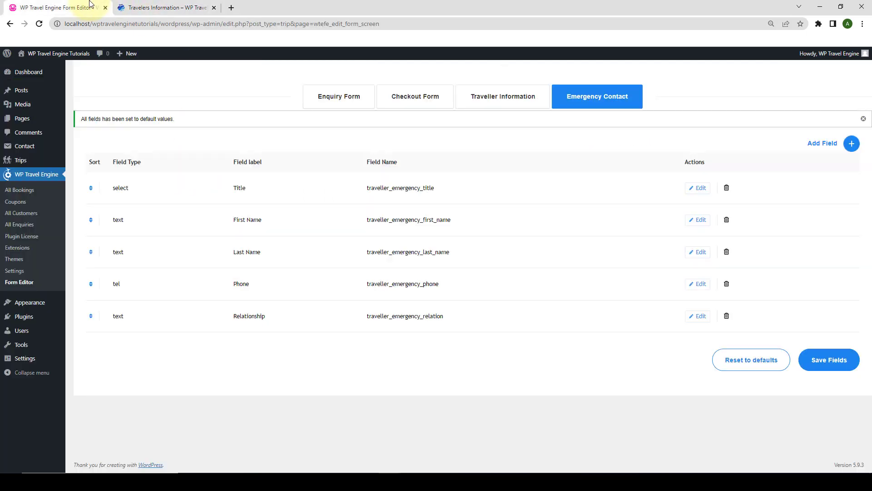
pyautogui.click(513, 101)
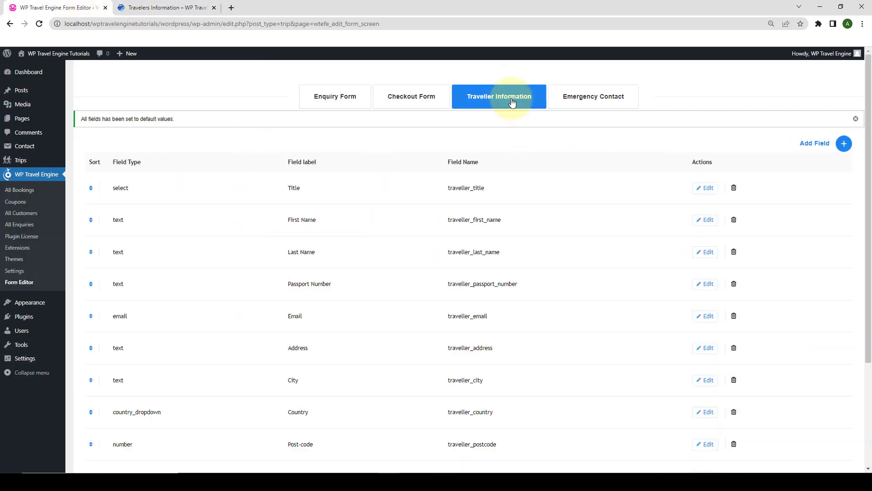
pyautogui.scroll(-3, 263, 244)
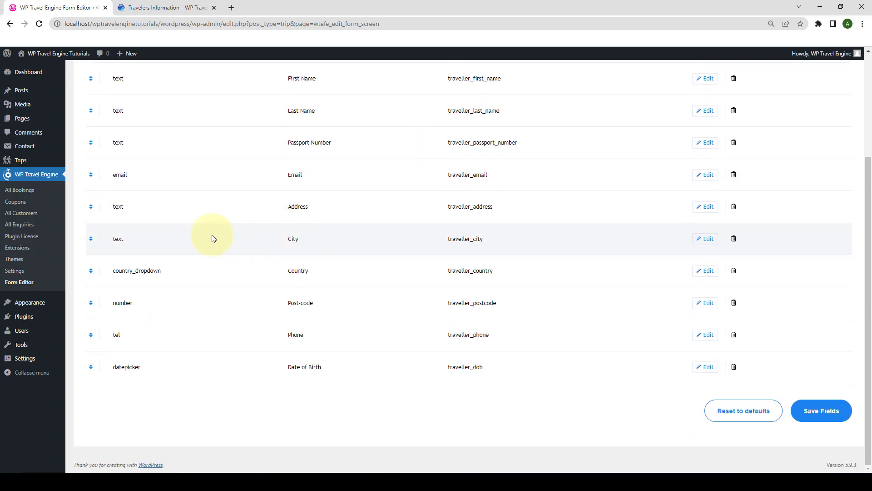
pyautogui.click(735, 241)
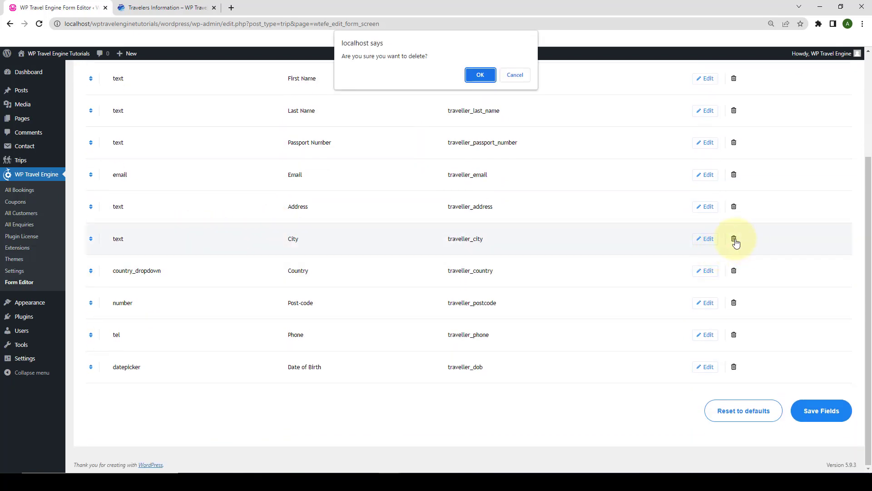
pyautogui.click(481, 75)
pyautogui.click(814, 410)
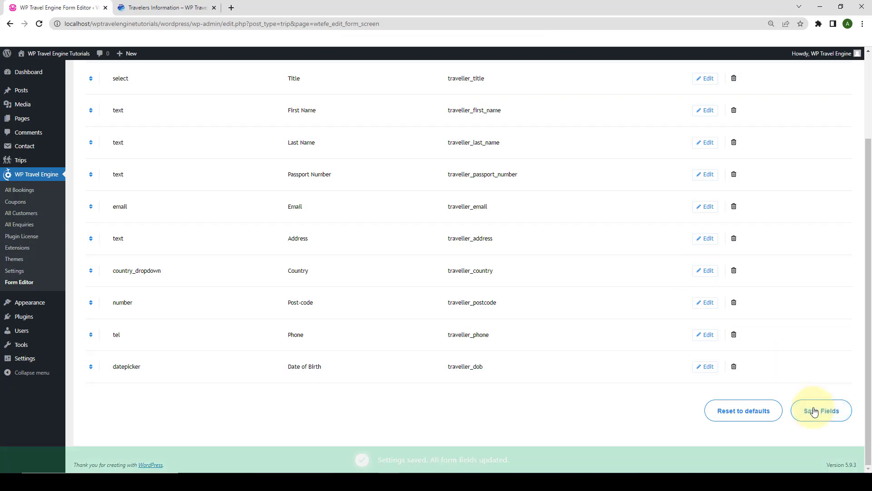
# Reload the Travelers Information page and confirm Traveler #1's details no longer include City.
pyautogui.click(192, 8)
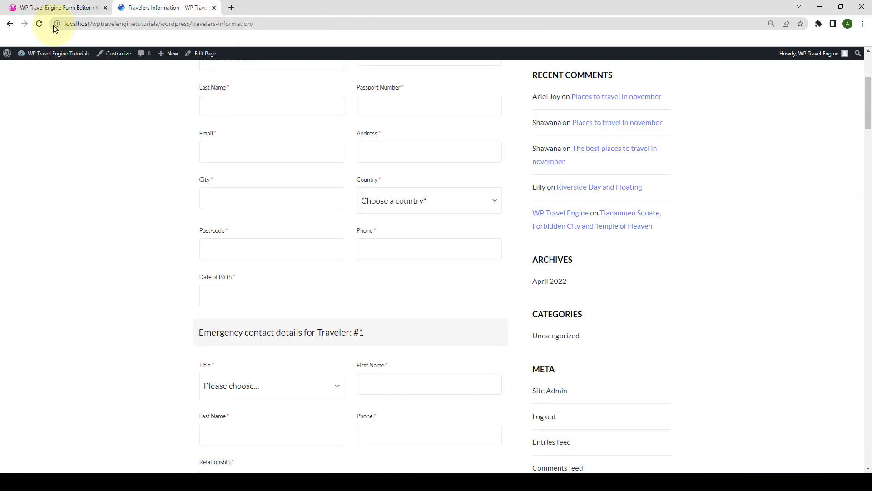
pyautogui.click(39, 24)
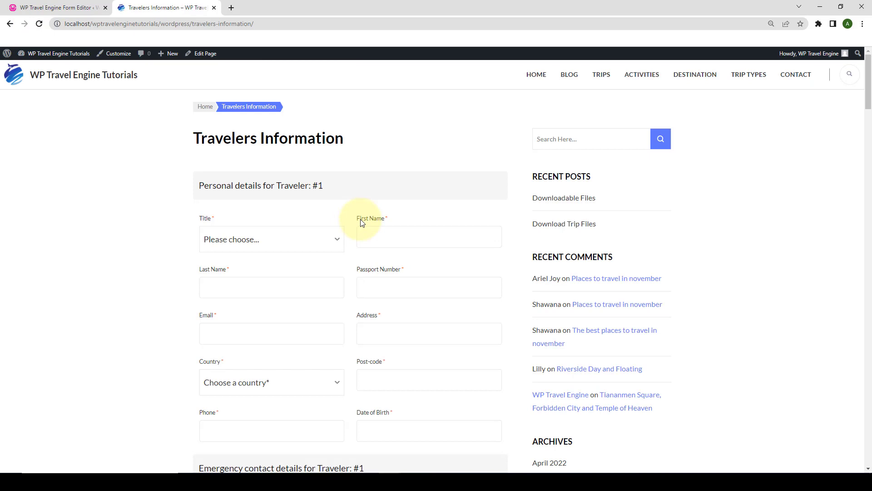
pyautogui.scroll(-3, 362, 223)
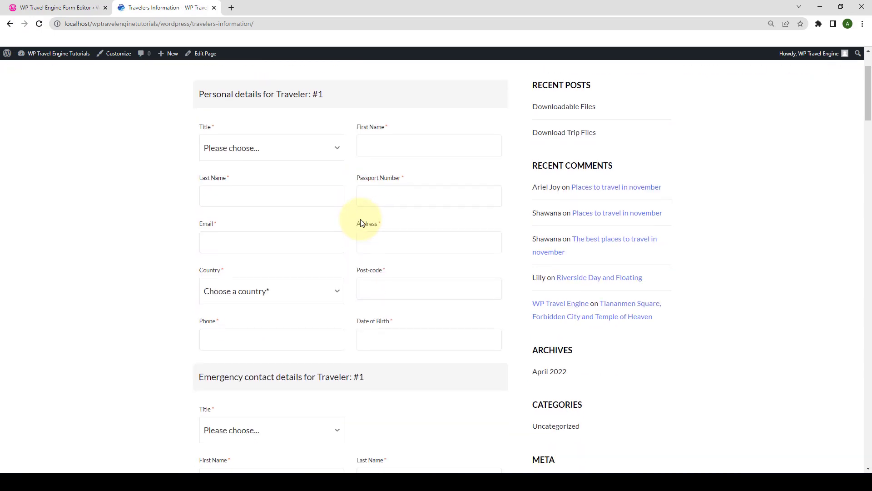
pyautogui.scroll(1, 362, 235)
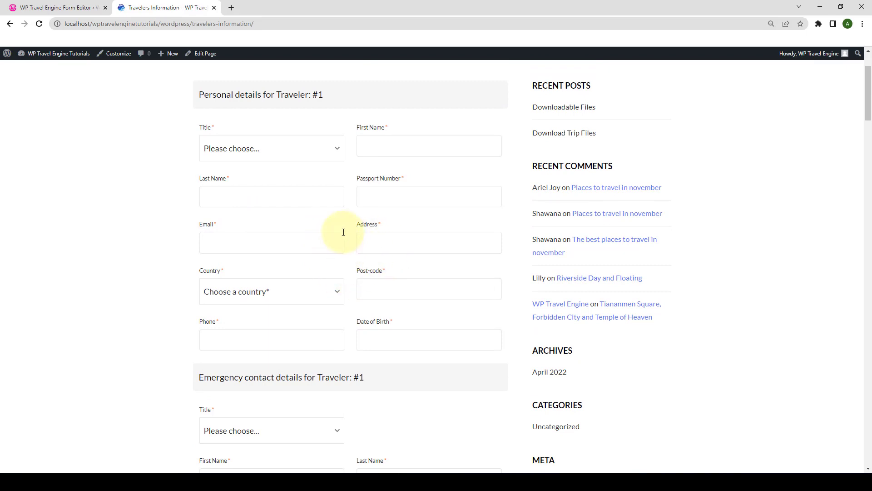
pyautogui.scroll(-5, 343, 232)
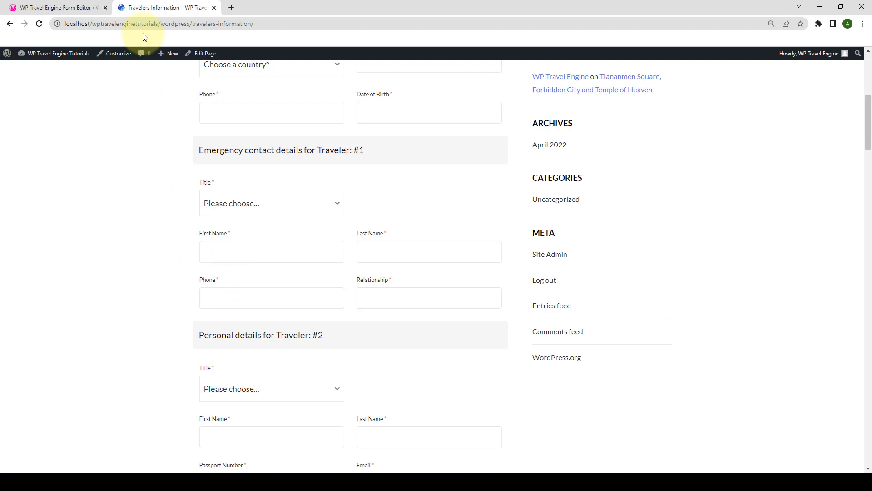
# Open the Emergency Contact form's Phone field for editing in the Form Editor.
pyautogui.click(68, 7)
pyautogui.scroll(5, 500, 104)
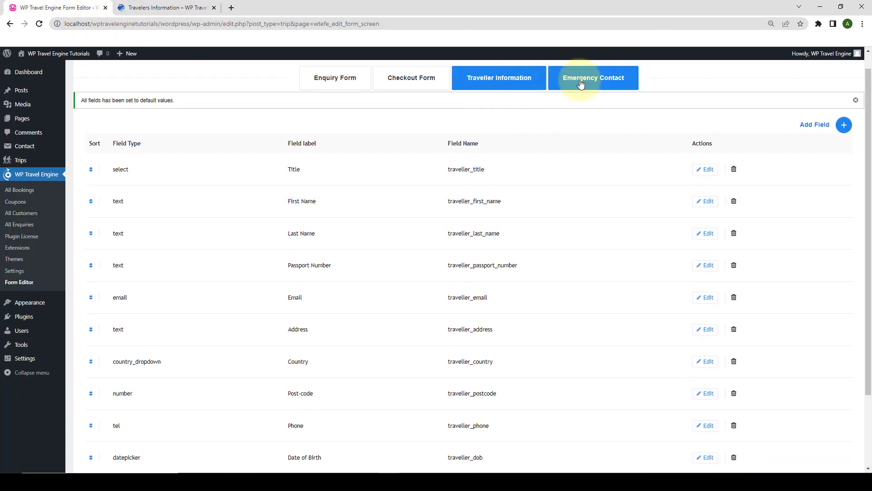
pyautogui.click(581, 82)
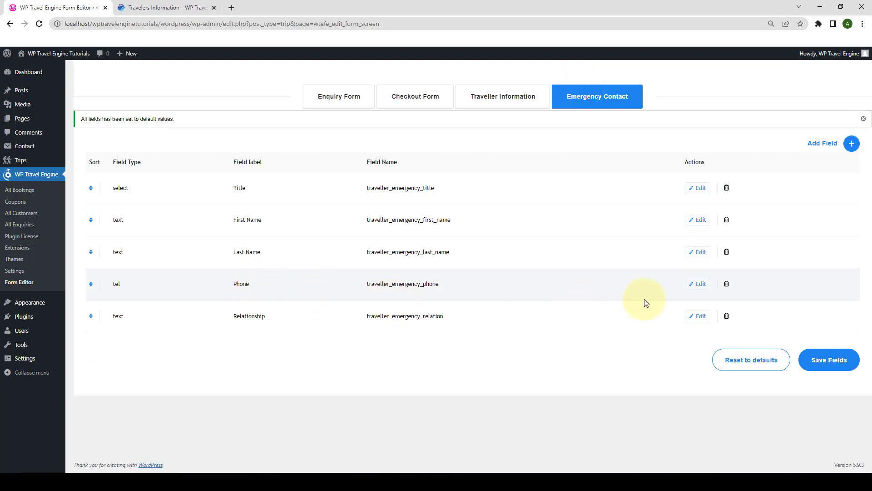
pyautogui.click(698, 284)
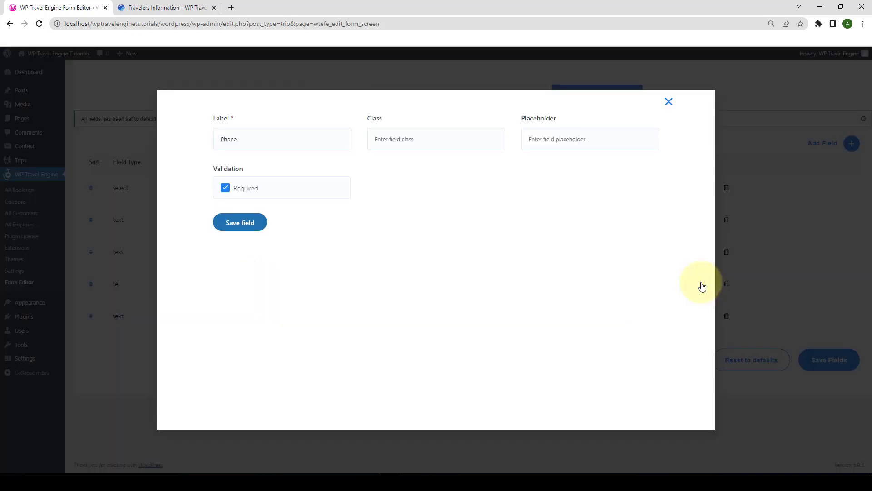
# Relabel the Phone field 'Emergency Contact Phone No.' and save the field and form.
pyautogui.click(223, 138)
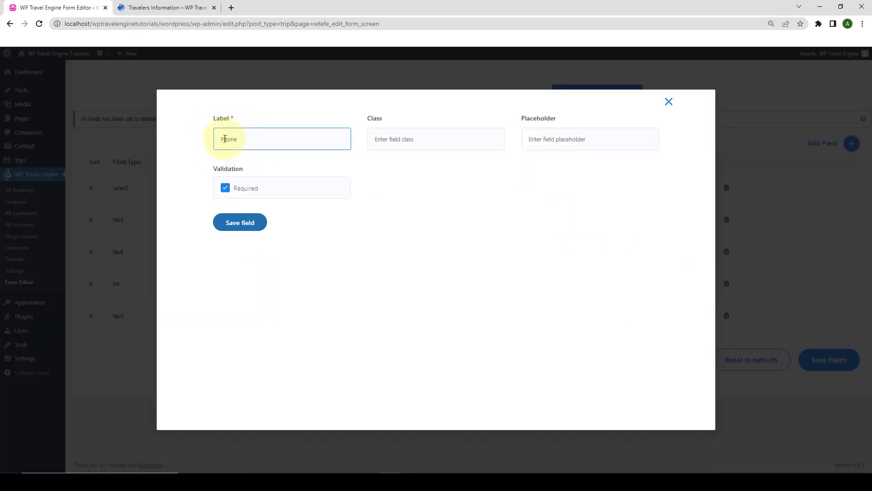
pyautogui.write('Emerge')
pyautogui.write('ncy ')
pyautogui.write('Conta')
pyautogui.write('ct')
pyautogui.press('BackSpace')
pyautogui.write('t')
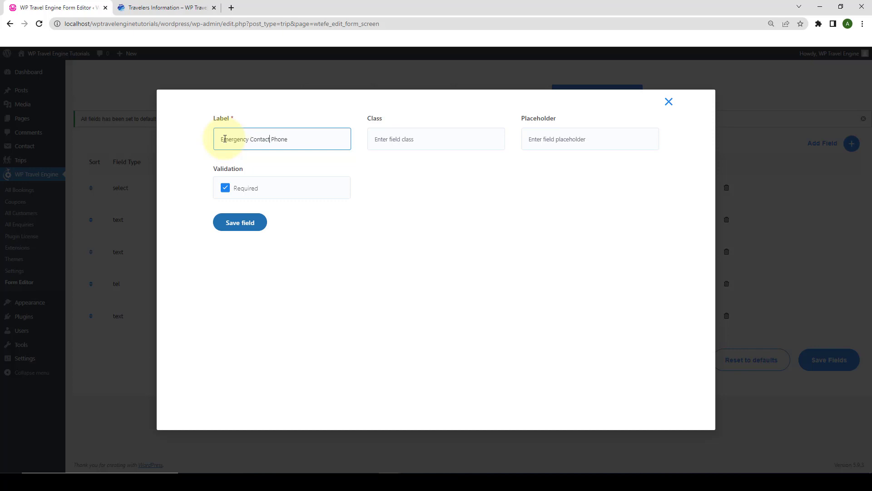
pyautogui.click(301, 145)
pyautogui.write('No.')
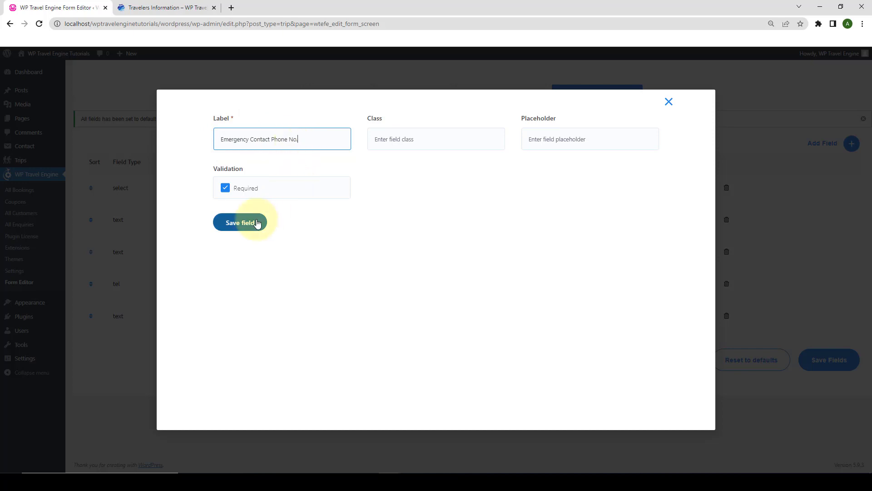
pyautogui.click(256, 222)
pyautogui.click(832, 363)
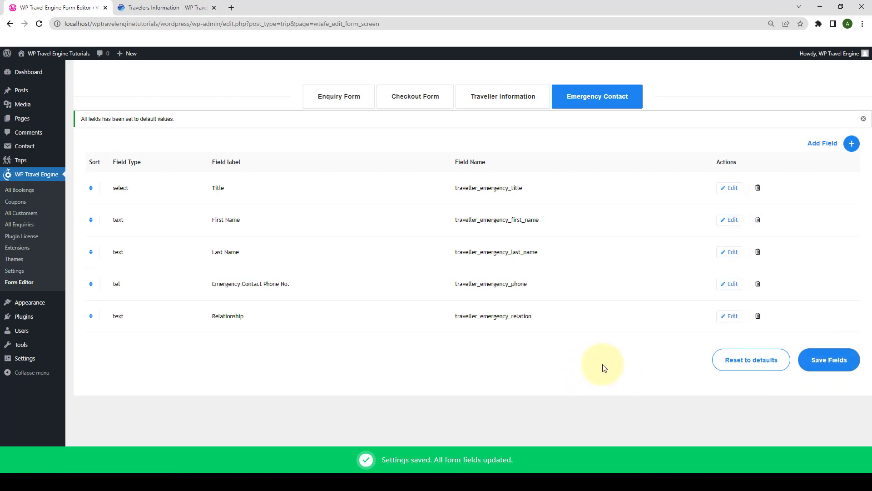
# Reload the front-end travelers form to check the 'Emergency Contact Phone No.' label, then go back to the Form Editor.
pyautogui.click(191, 7)
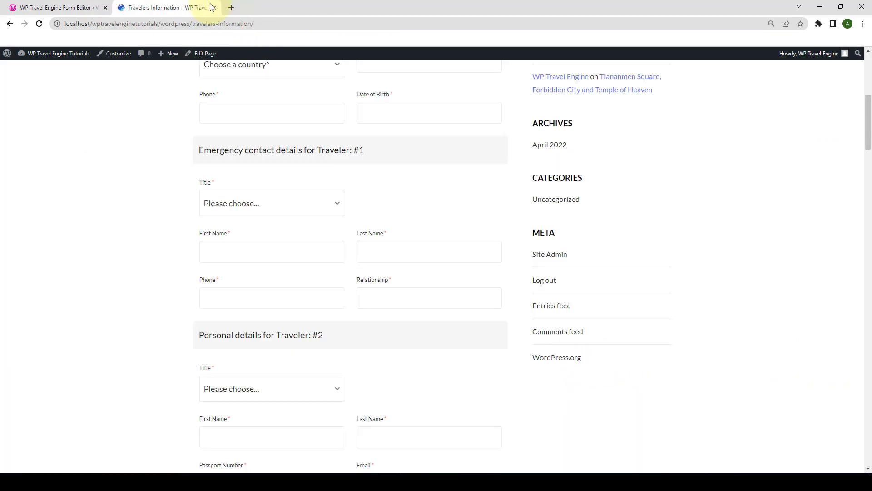
pyautogui.scroll(-3, 256, 179)
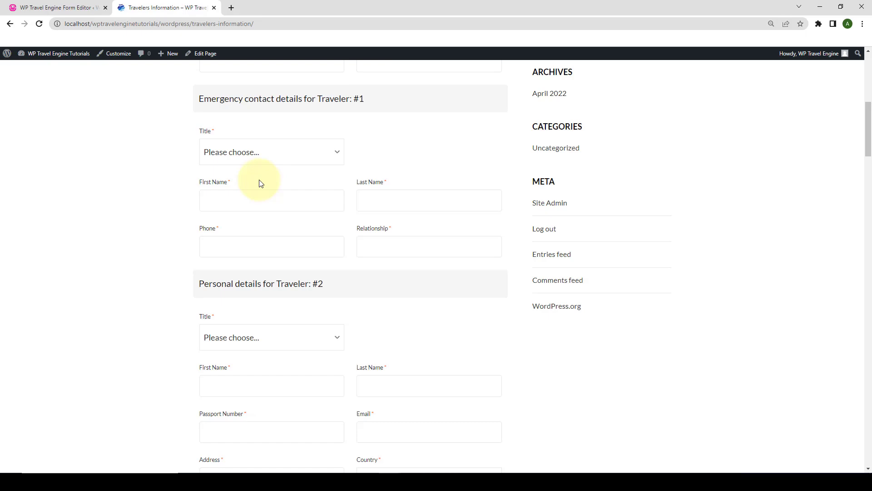
pyautogui.click(39, 23)
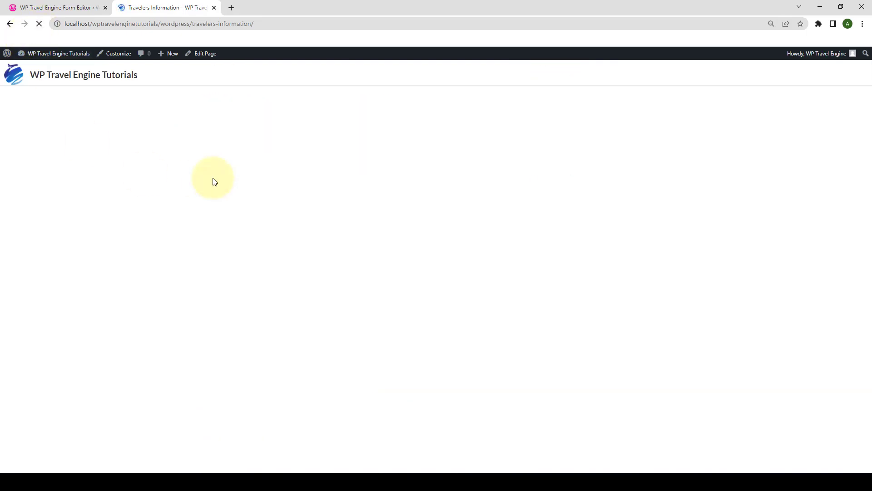
pyautogui.scroll(-8, 213, 181)
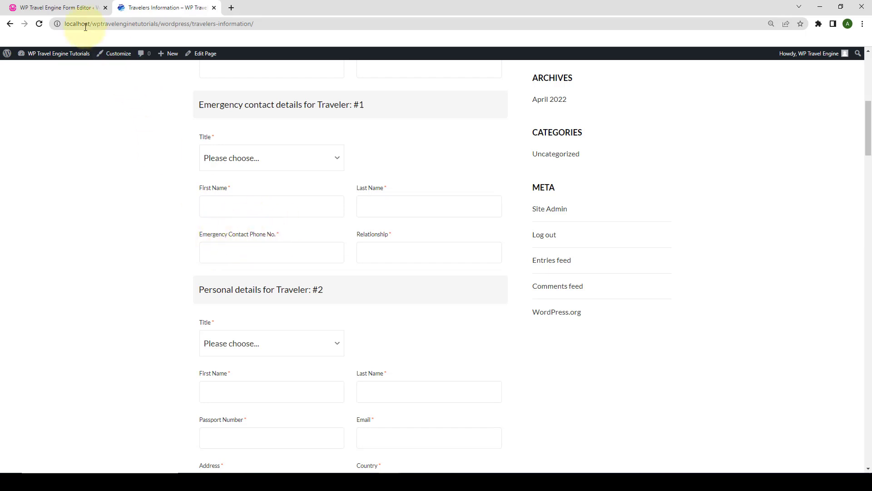
pyautogui.click(71, 7)
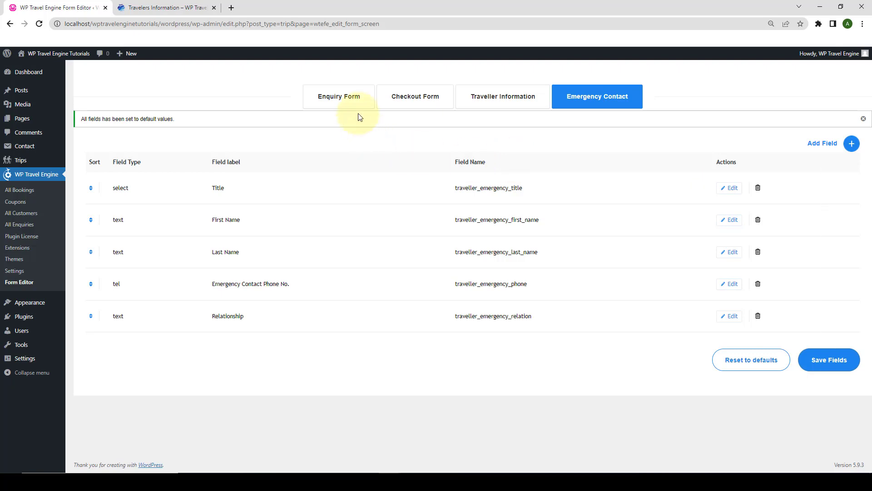
# Display the Enquiry Form's eight fields, from Your name to Your Message.
pyautogui.click(355, 97)
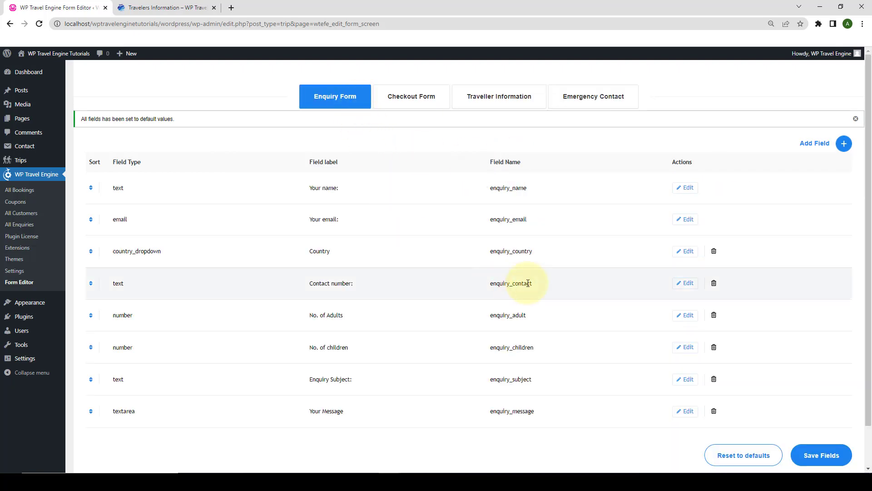